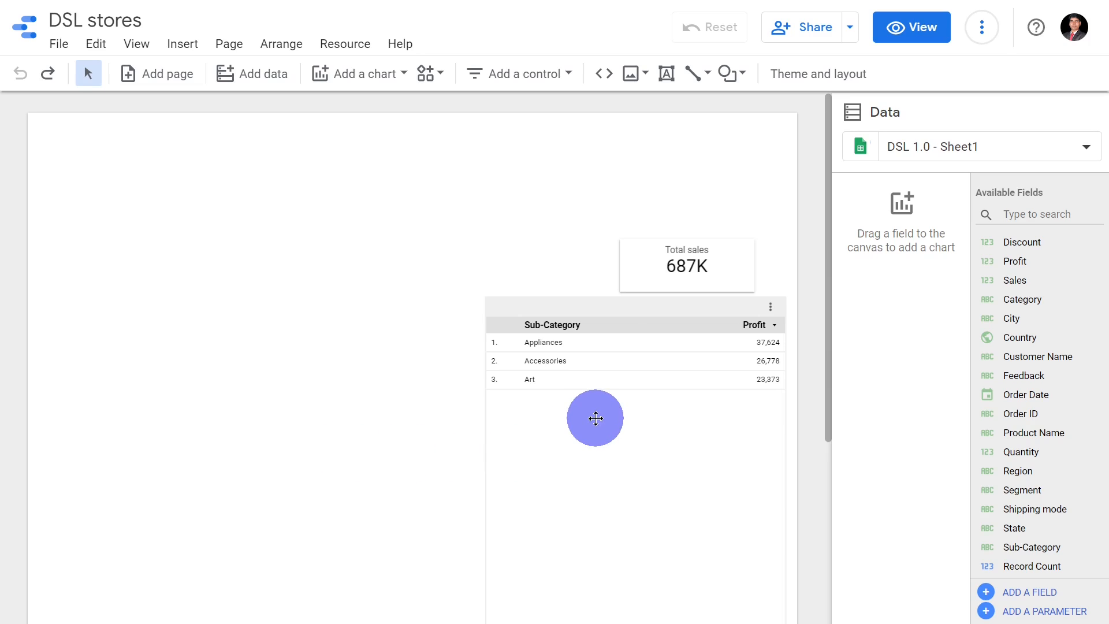
Remove the "SC starting with A" filter from the Sub-Category profit table.
left_click(595, 418)
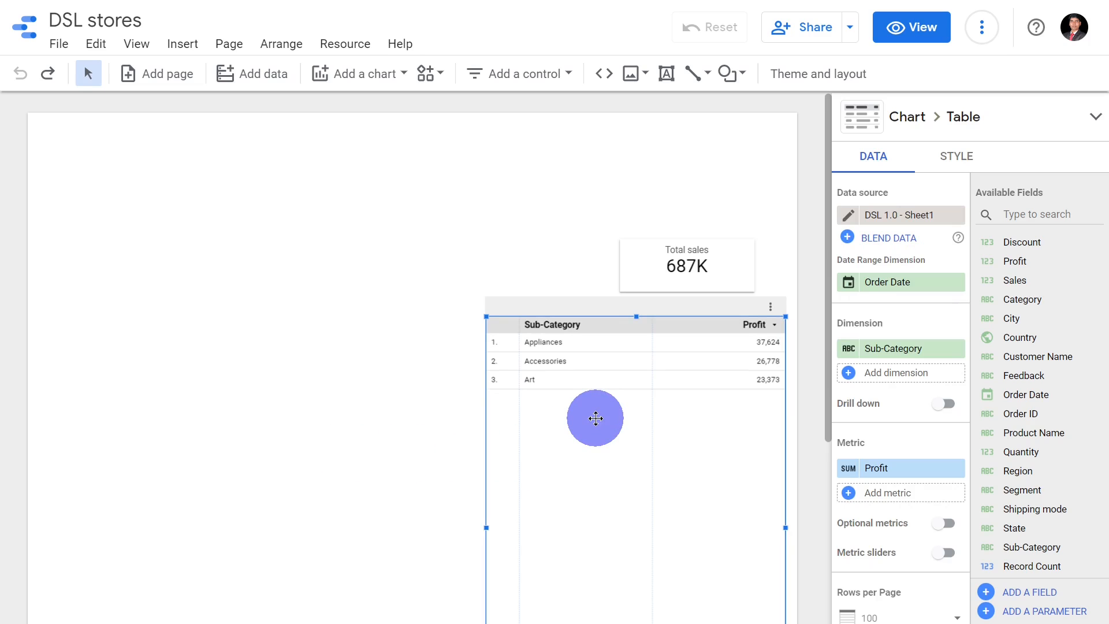
scroll(914, 309, "down", 7)
scroll(915, 312, "down", 7)
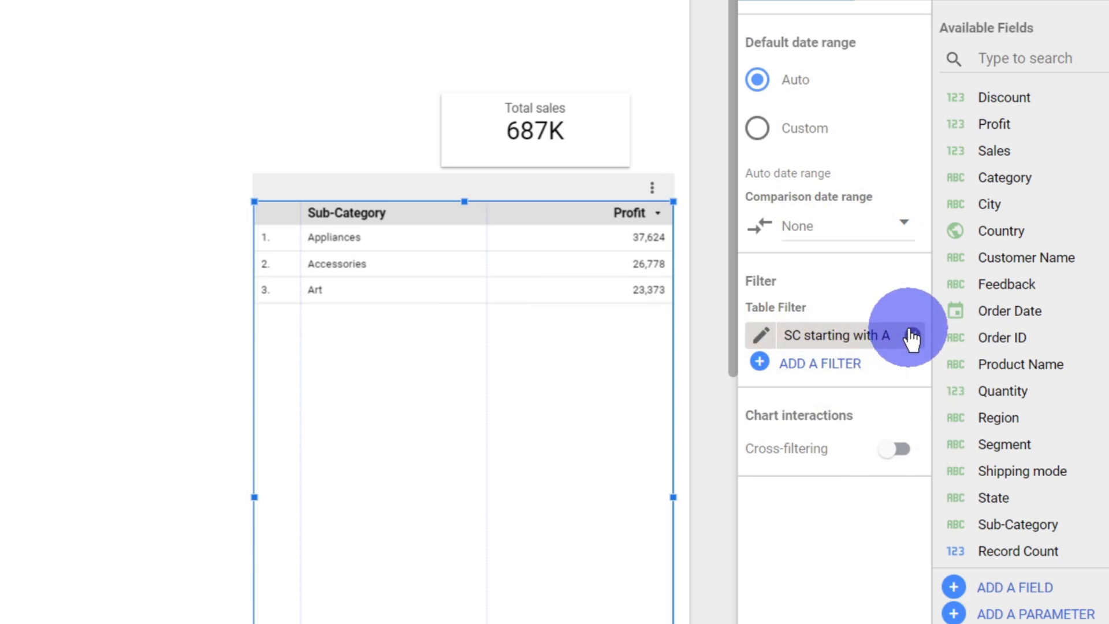
left_click(913, 336)
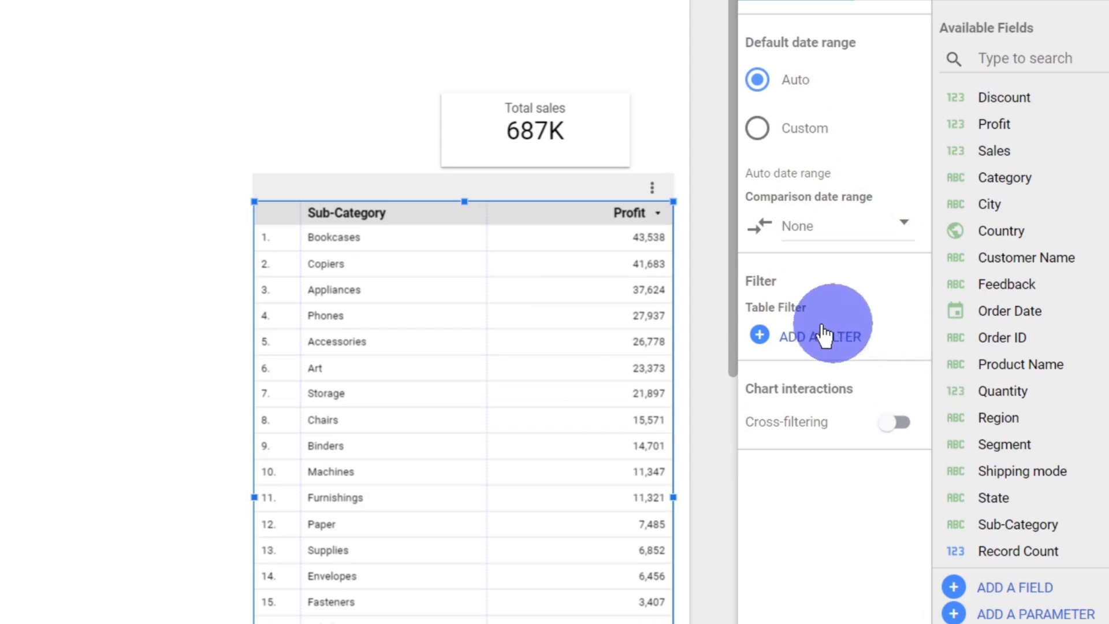
Move the Sub-Category table to the report page's upper-left corner and the Total sales scorecard to its upper-right corner.
left_click(385, 174)
left_click_drag(385, 174, 0, 0)
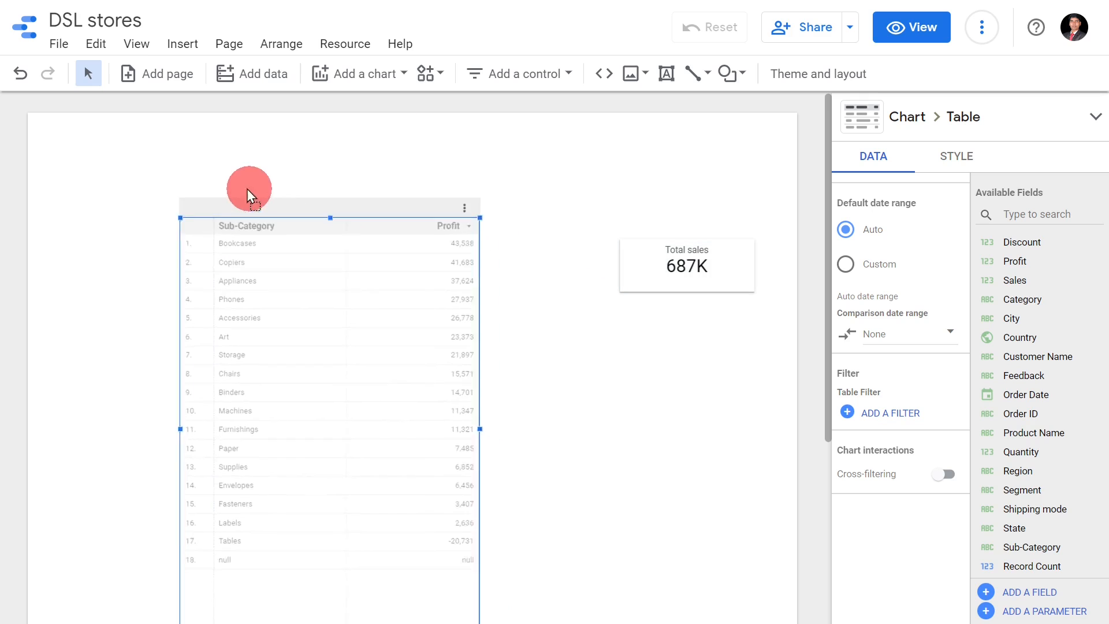
left_click_drag(160, 151, 151, 145)
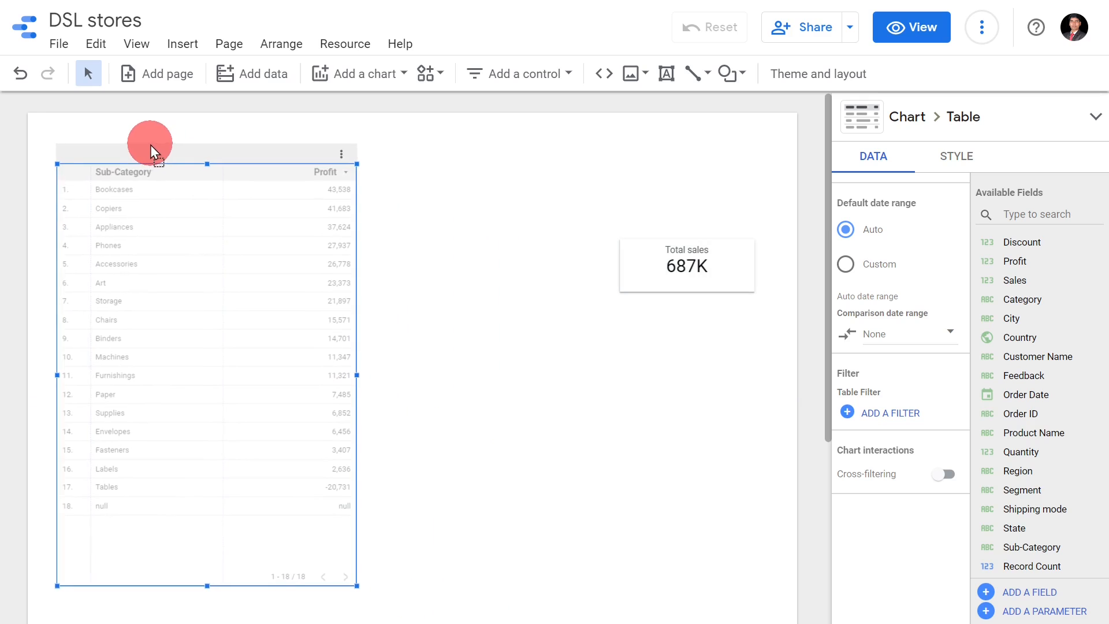
left_click(669, 248)
left_click_drag(670, 256, 701, 145)
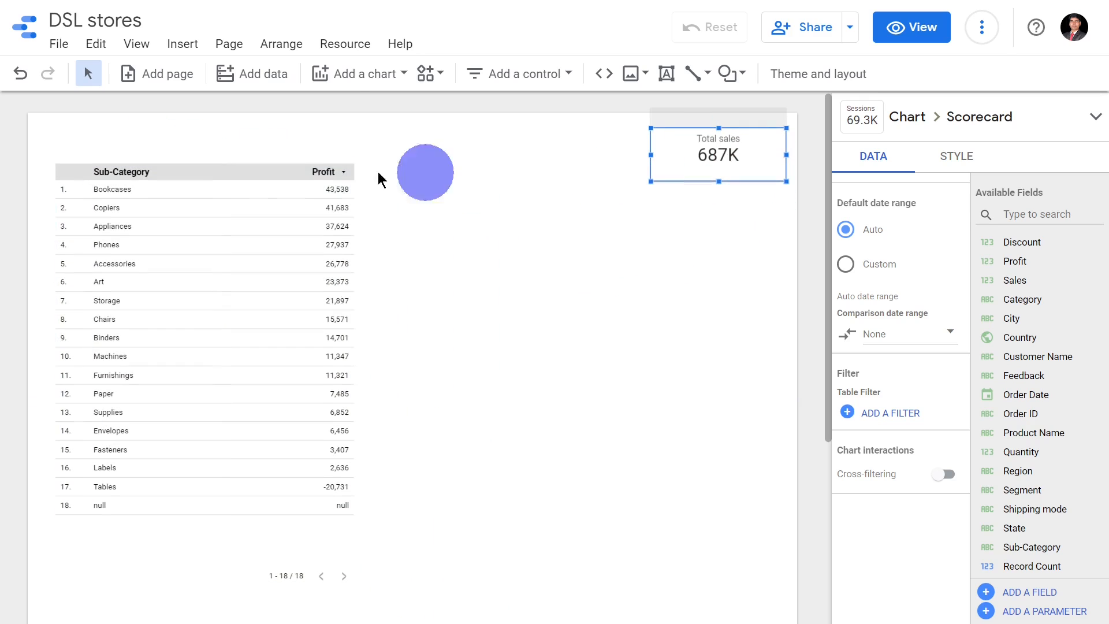
Duplicate the Sub-Category profit table and place the copy directly beside the original's right edge.
left_click(269, 170)
left_click_drag(274, 172, 559, 179)
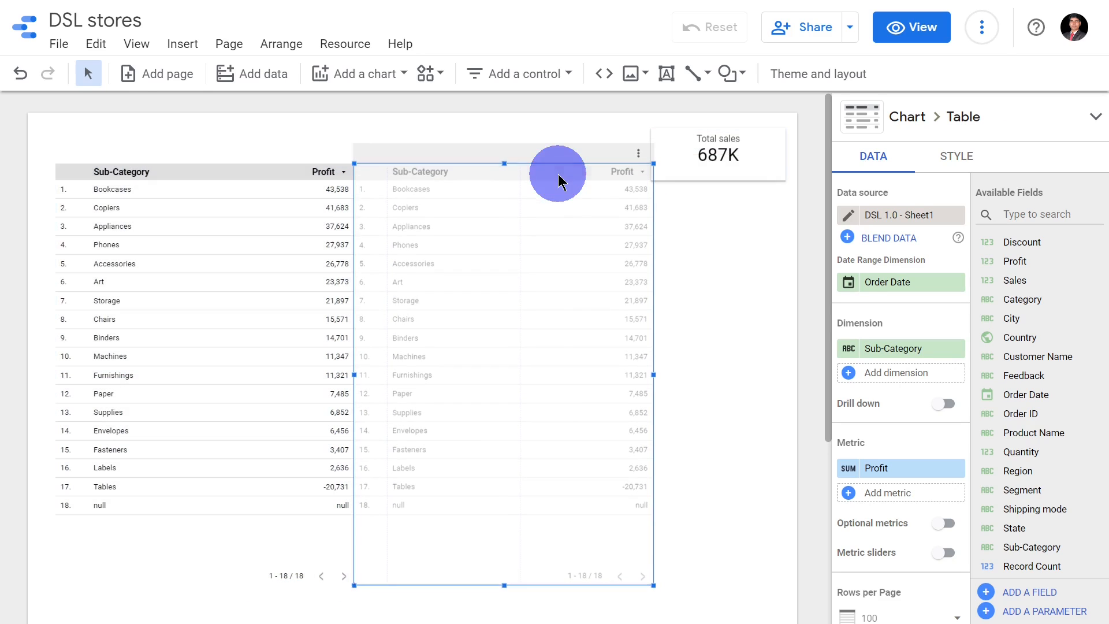
Start creating a new filter for the original left-hand Sub-Category table and name it "SubCat >30k".
left_click(248, 156)
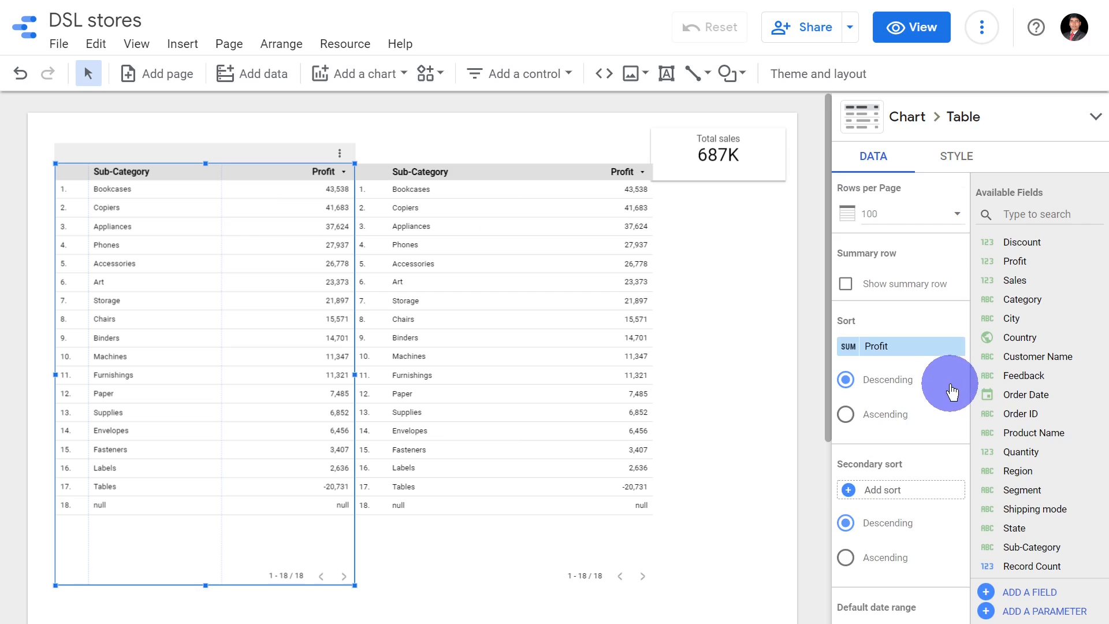
scroll(953, 393, "down", 8)
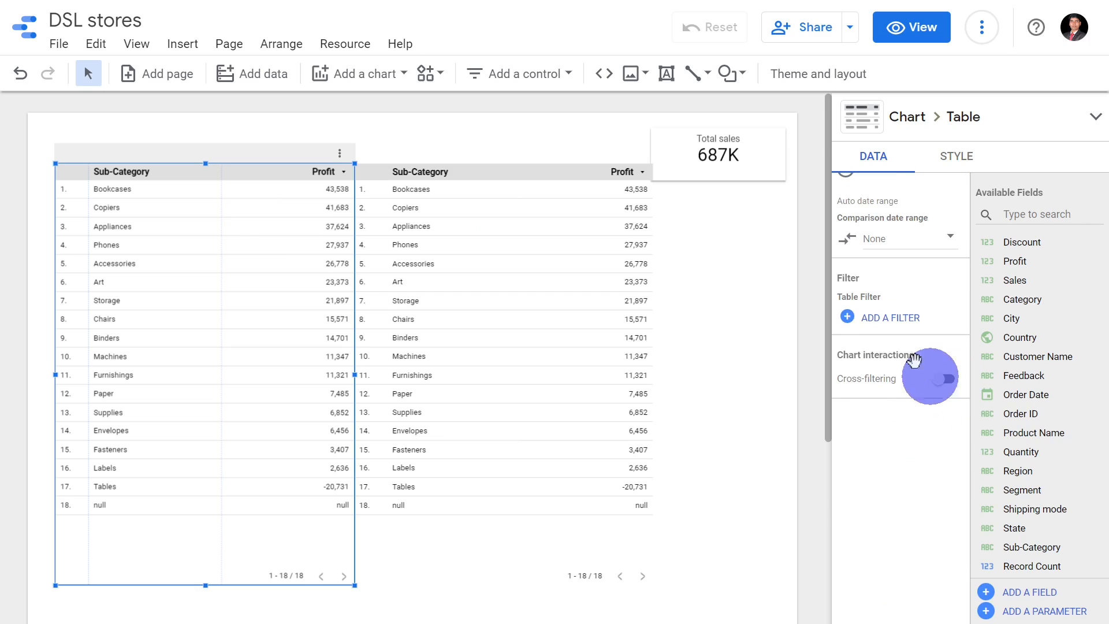
left_click(888, 334)
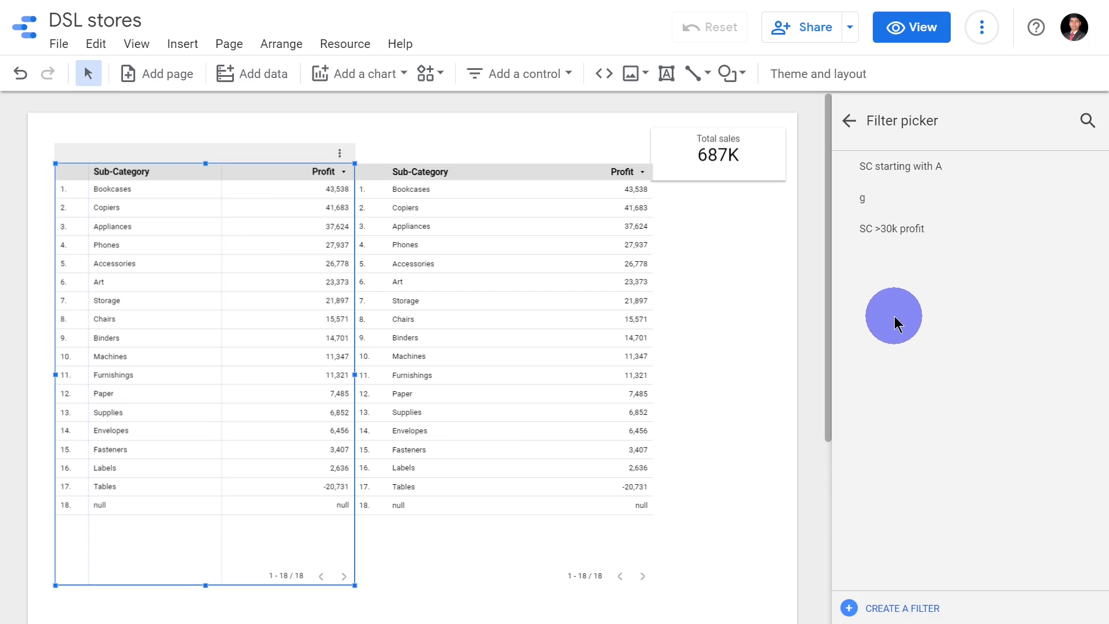
left_click(903, 606)
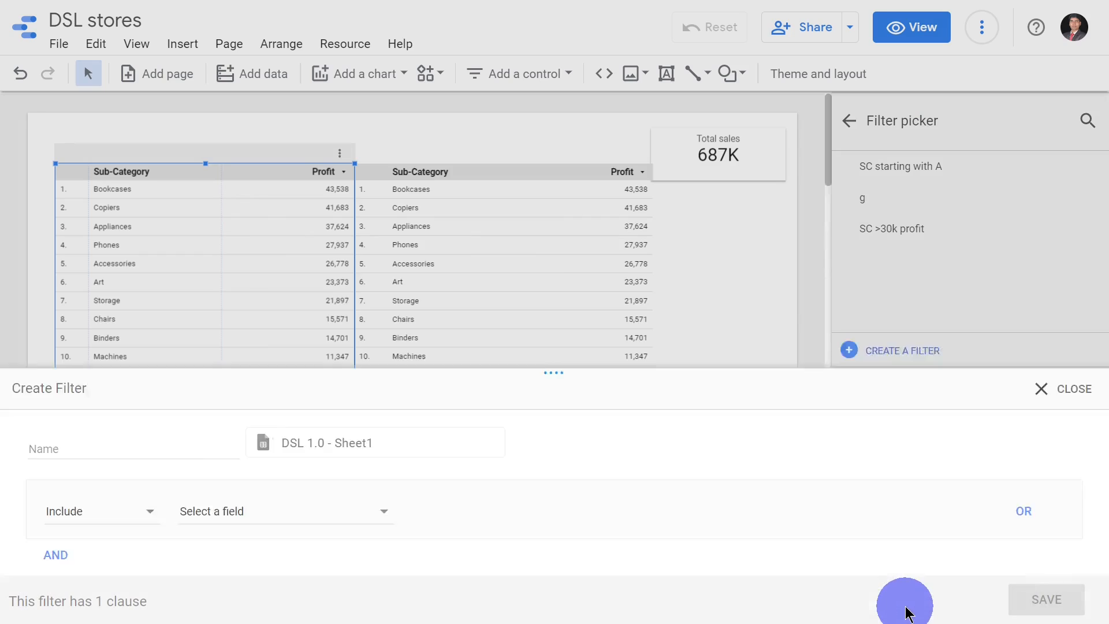
left_click(146, 361)
type("SubCa")
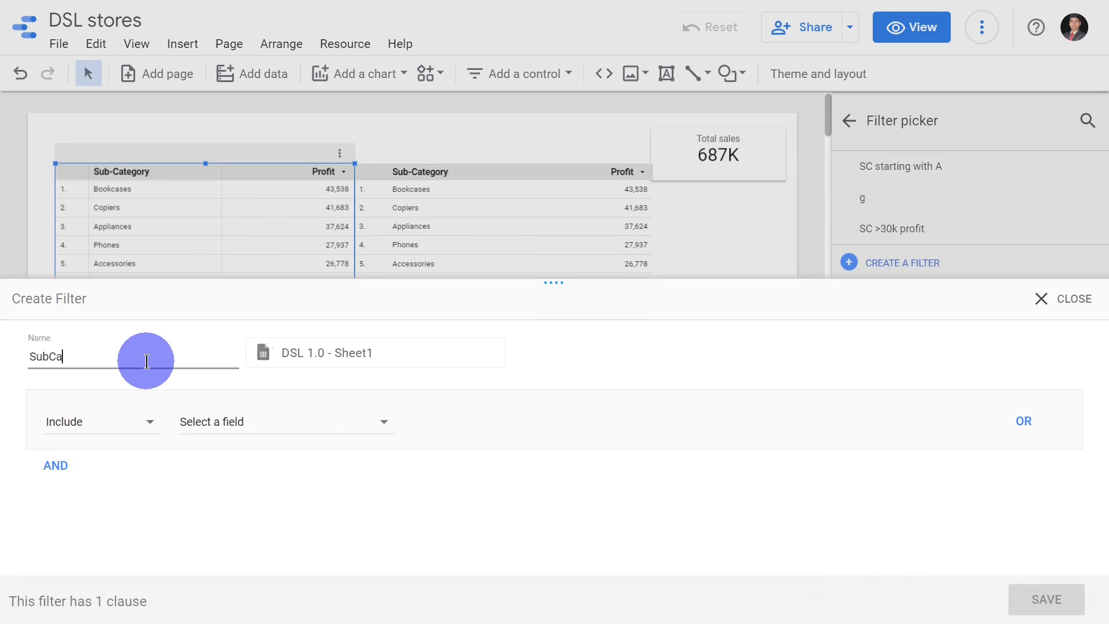
type("t >30k")
Set the filter to include Profit greater than or equal to 30000, and save it.
left_click(186, 420)
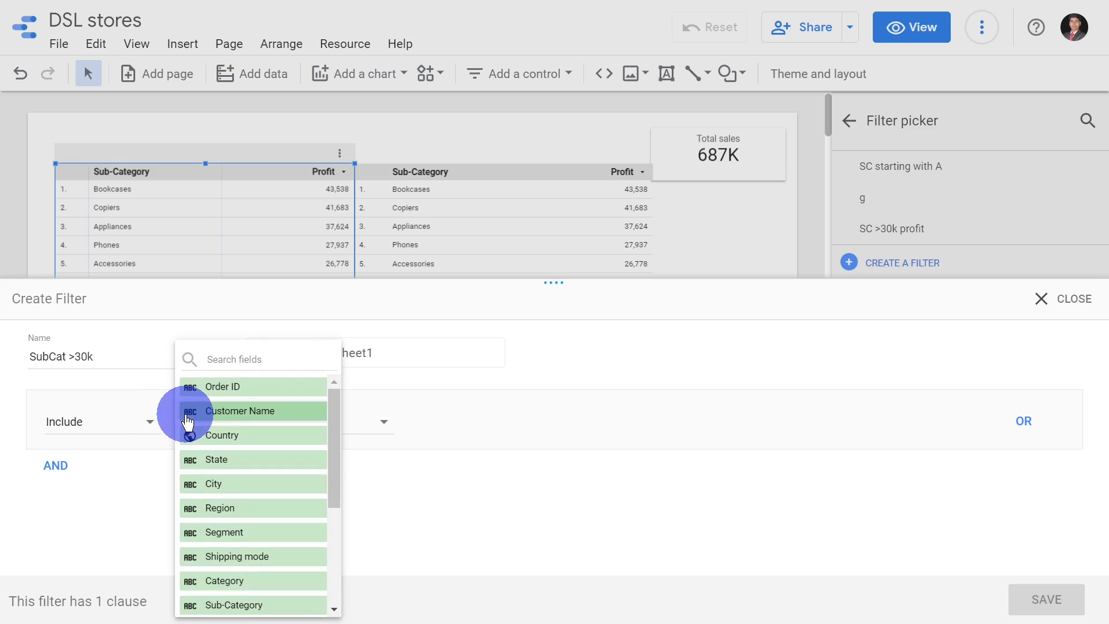
left_click(221, 350)
type("pr")
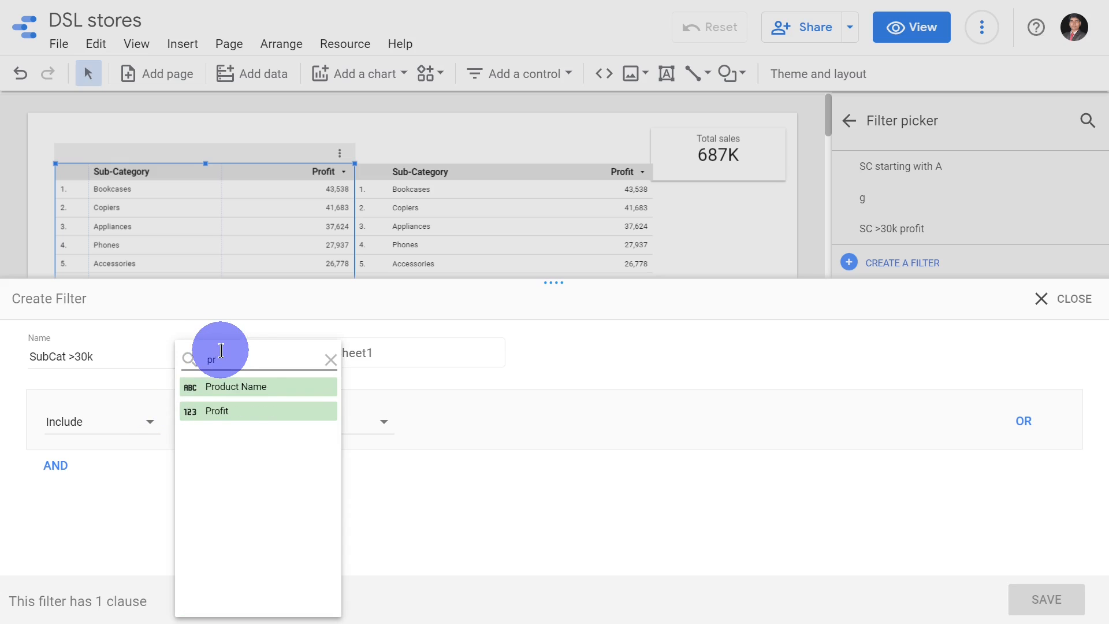
left_click(309, 410)
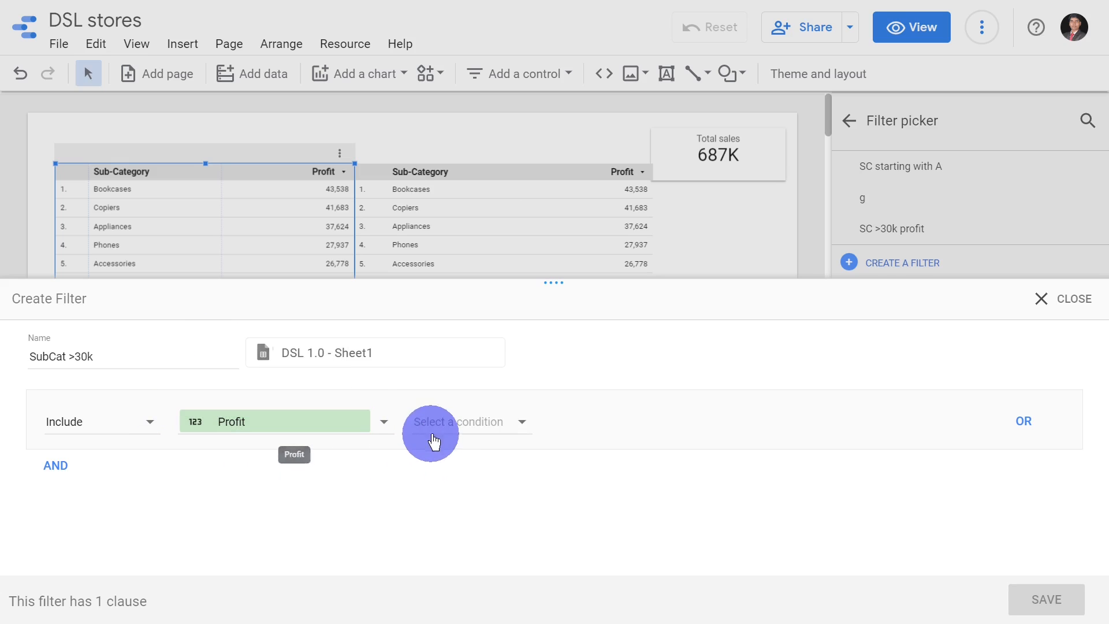
left_click(437, 433)
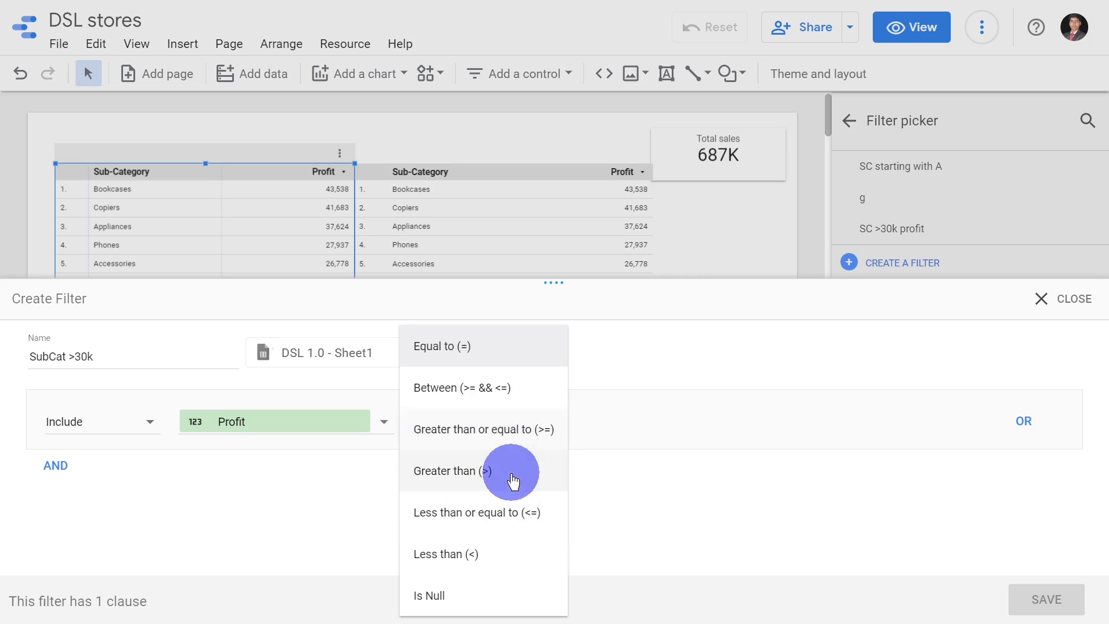
left_click(517, 442)
left_click(627, 417)
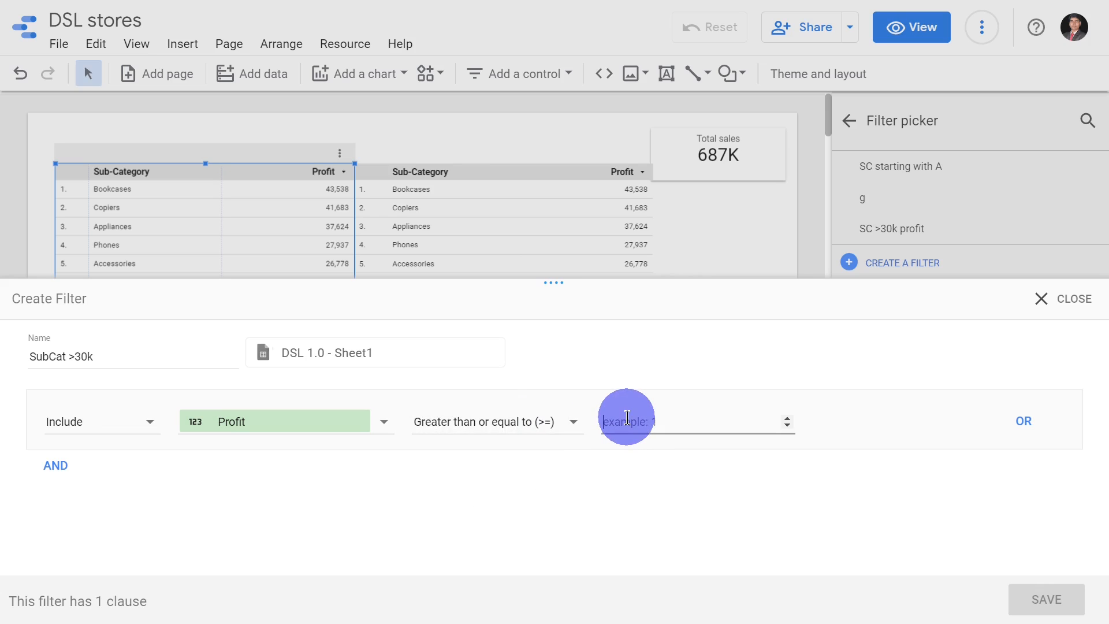
type("30000")
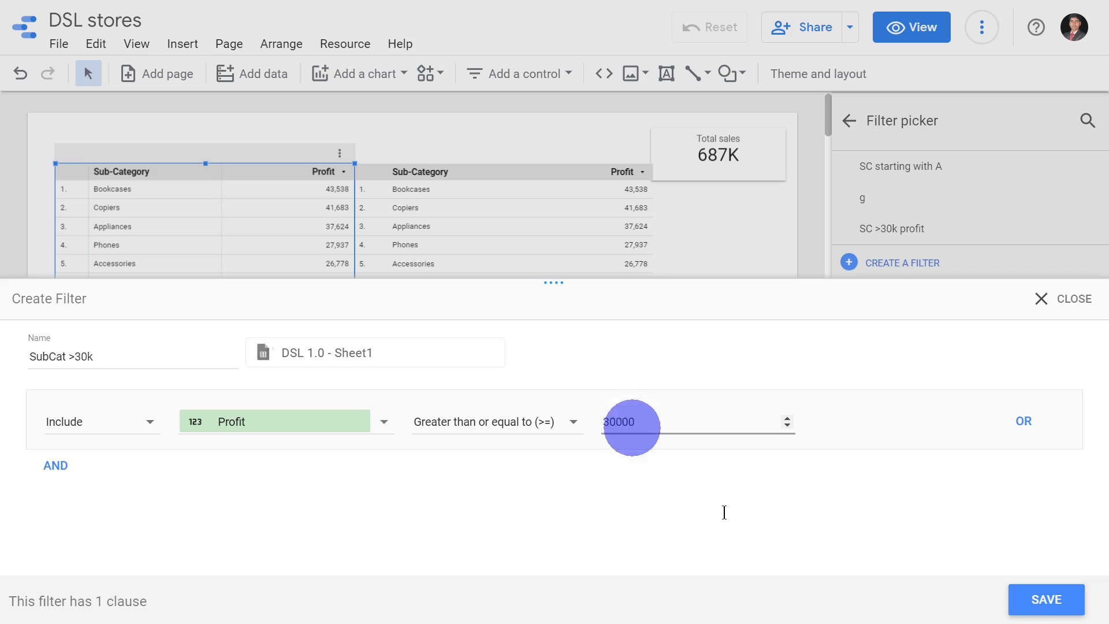
left_click(1066, 599)
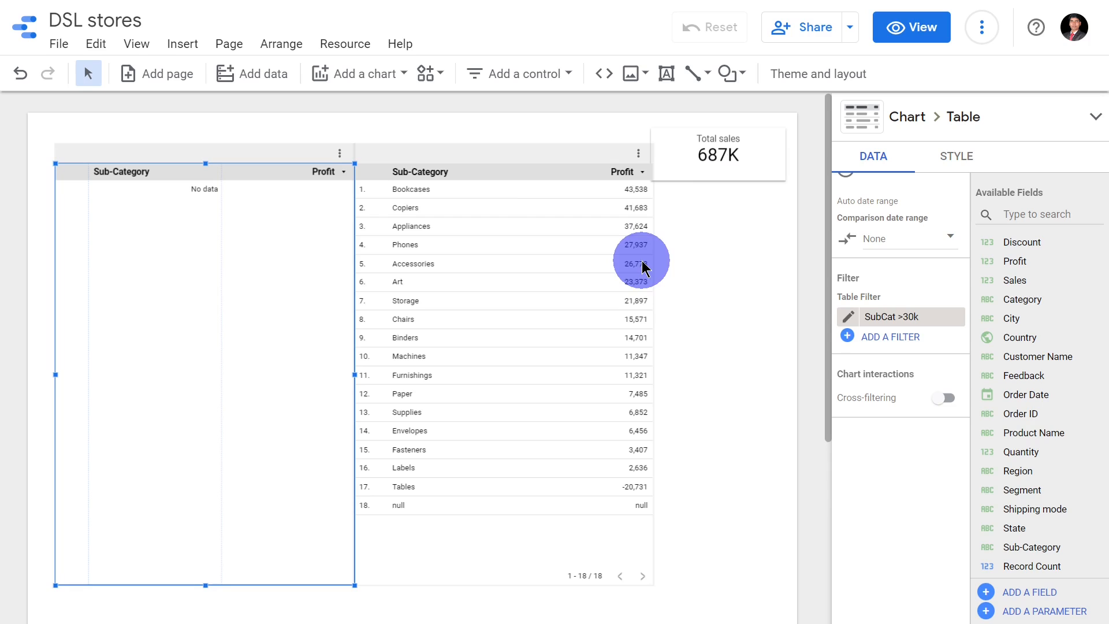
Examine the aggregation settings of the Profit metric in the unfiltered table copy.
left_click(476, 382)
mouse_move(900, 363)
left_mouse_down()
mouse_move(990, 413)
mouse_move(990, 426)
mouse_move(921, 361)
left_mouse_up()
scroll(921, 361, "down", 3)
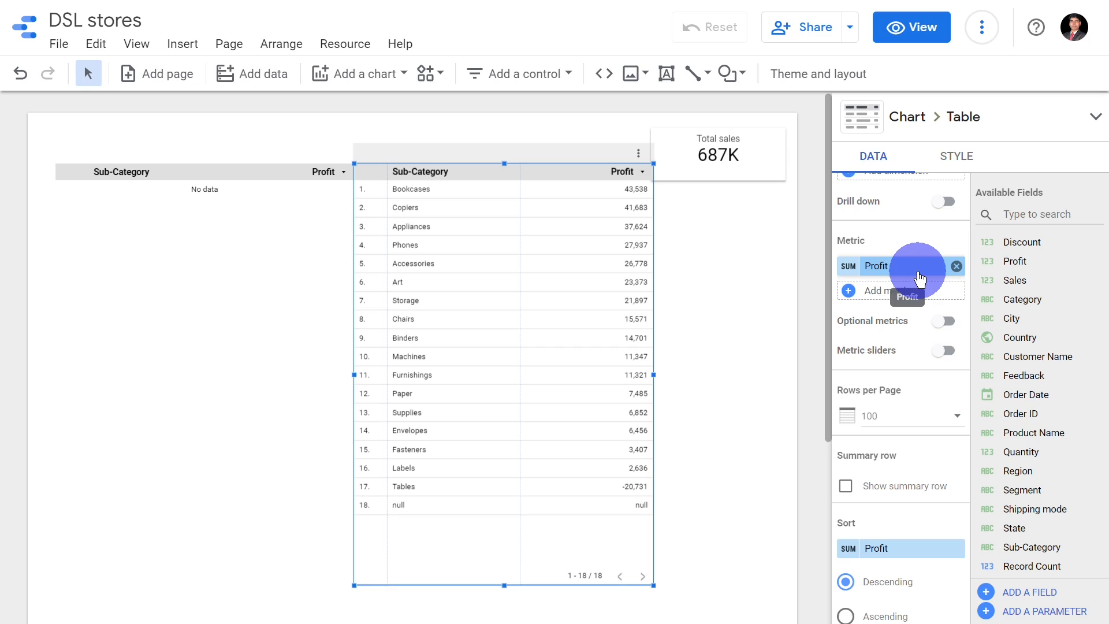
left_click(849, 266)
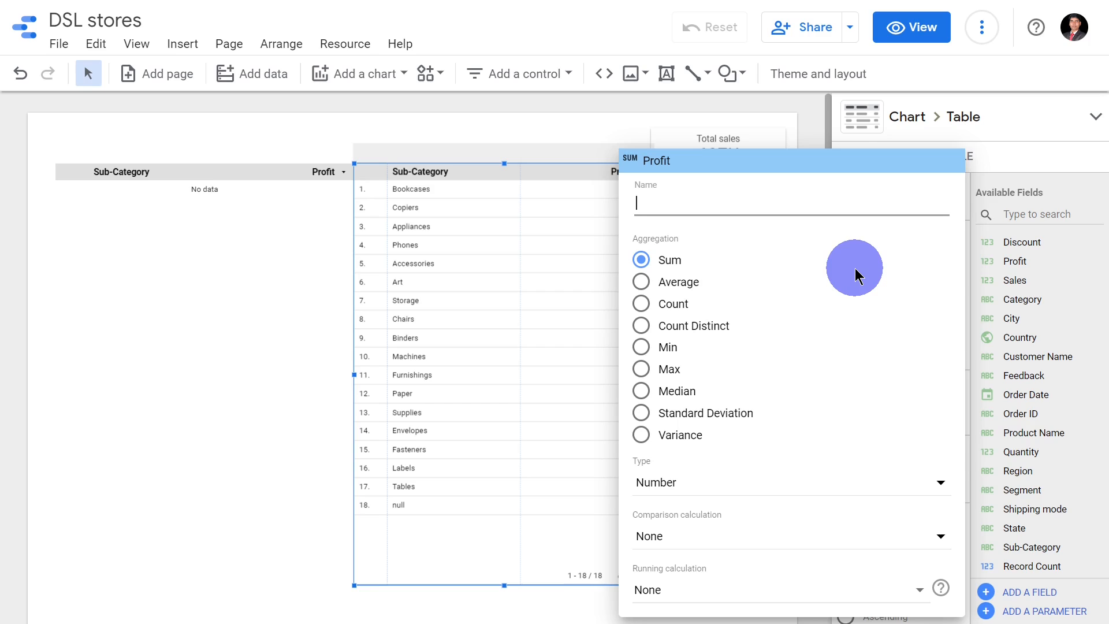
left_click(807, 129)
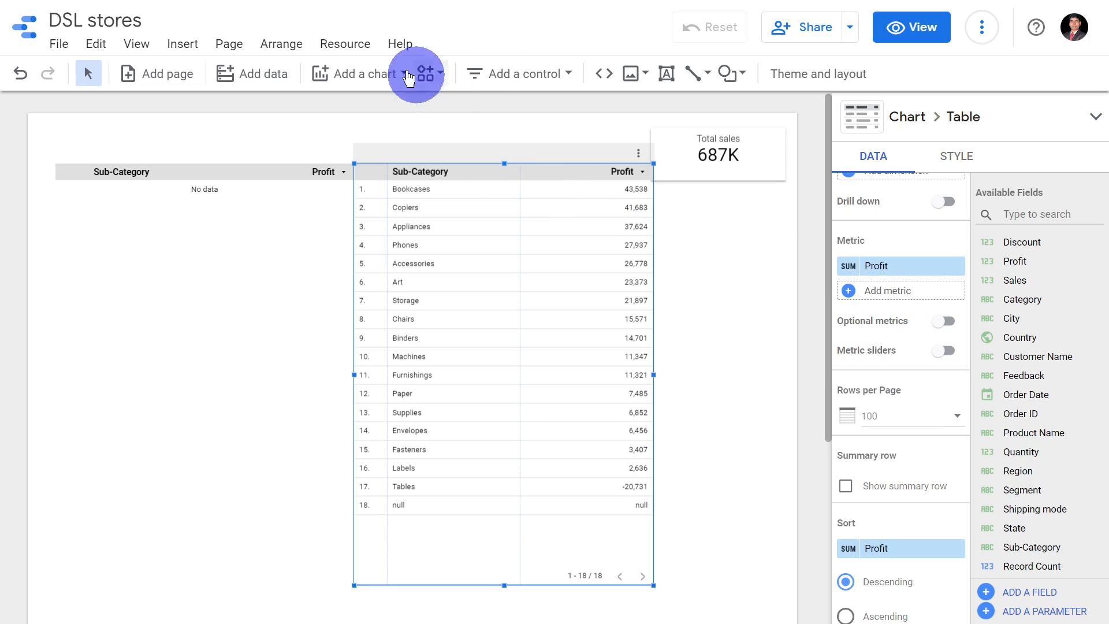
Examine the field types and default aggregations of the report's DSL 1.0 - Sheet1 data source.
left_click(335, 51)
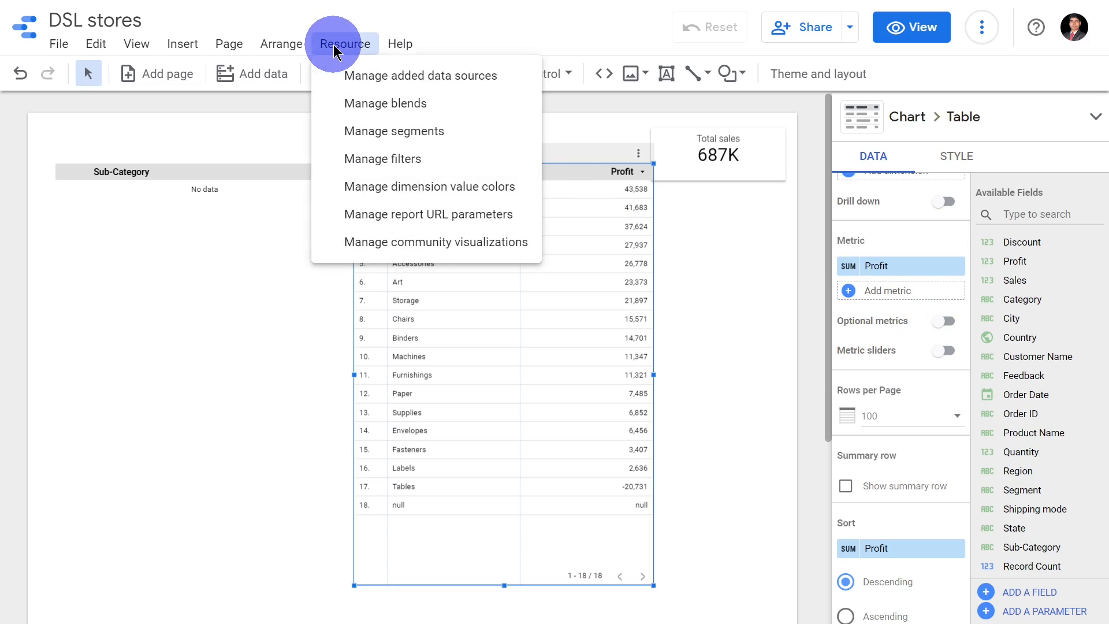
left_click(349, 75)
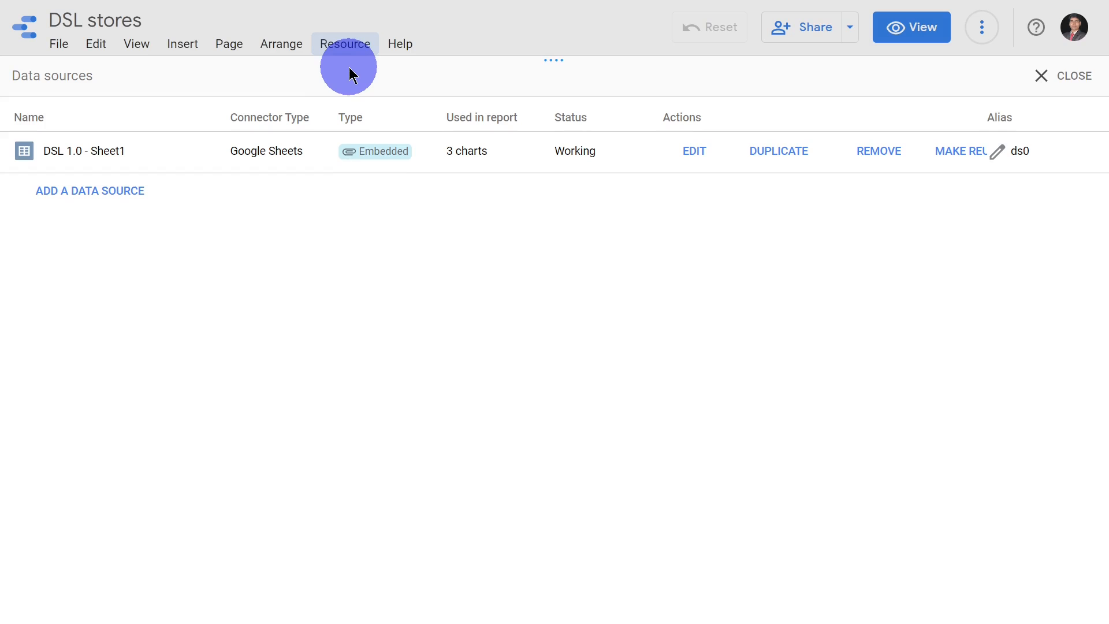
left_click(682, 153)
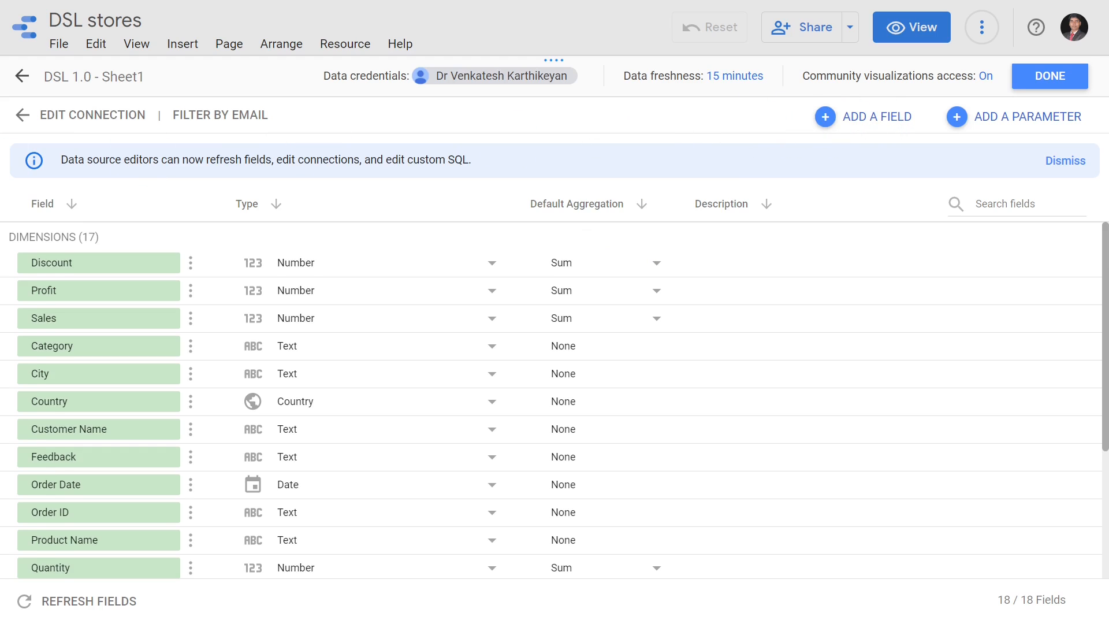
left_click(20, 73)
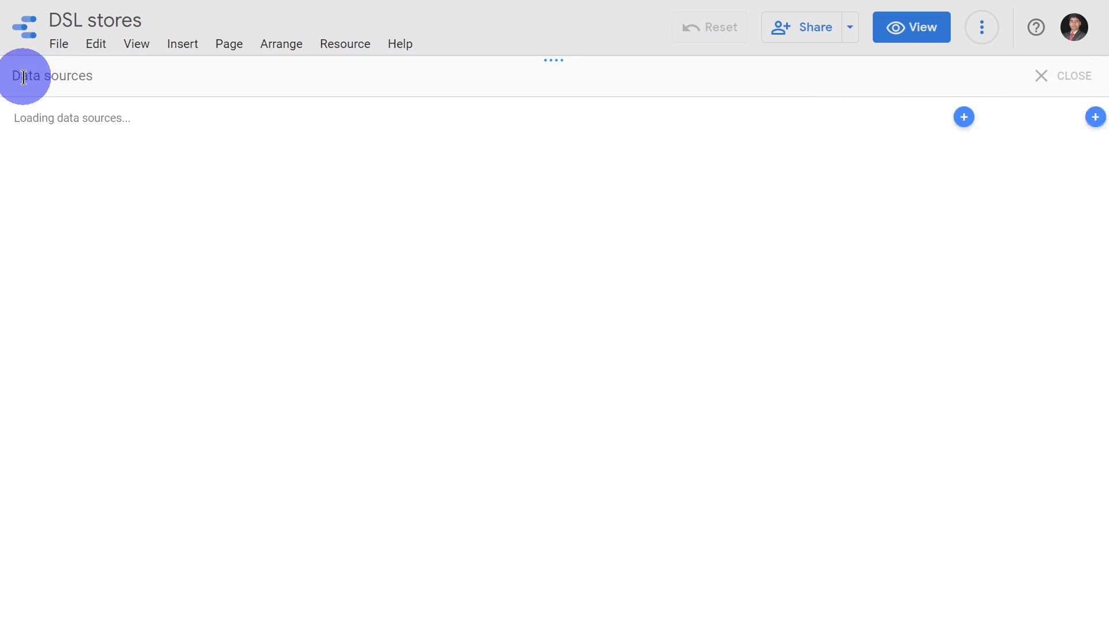
left_click(1041, 76)
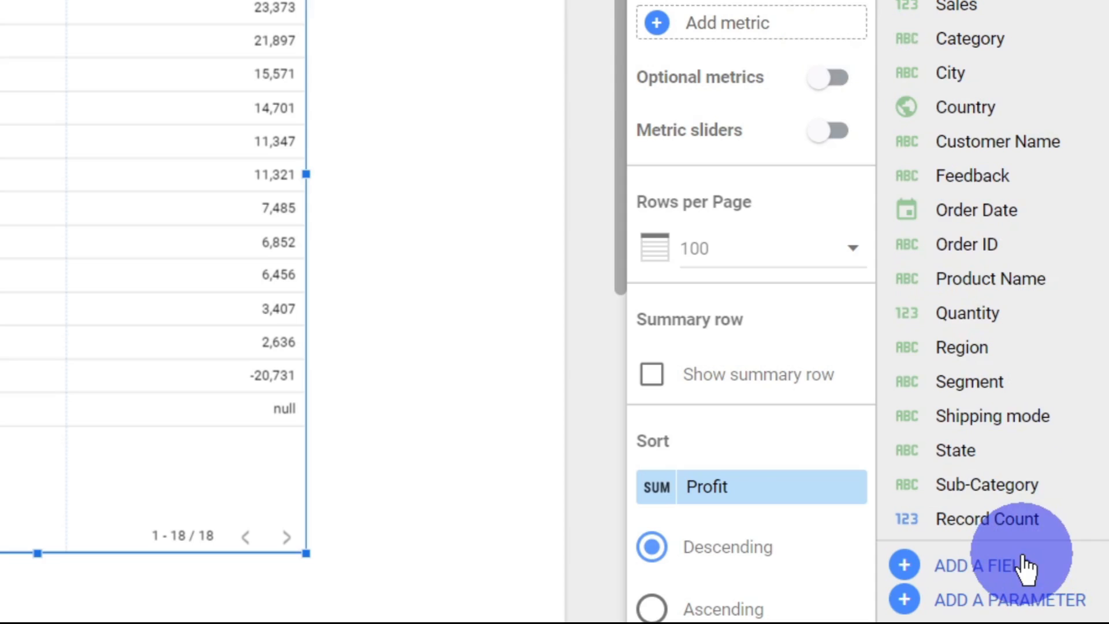
Start a new calculated field in the DSL 1.0 - Sheet1 data source, enlarge its editor, and name the field Total Profit.
left_click(1054, 595)
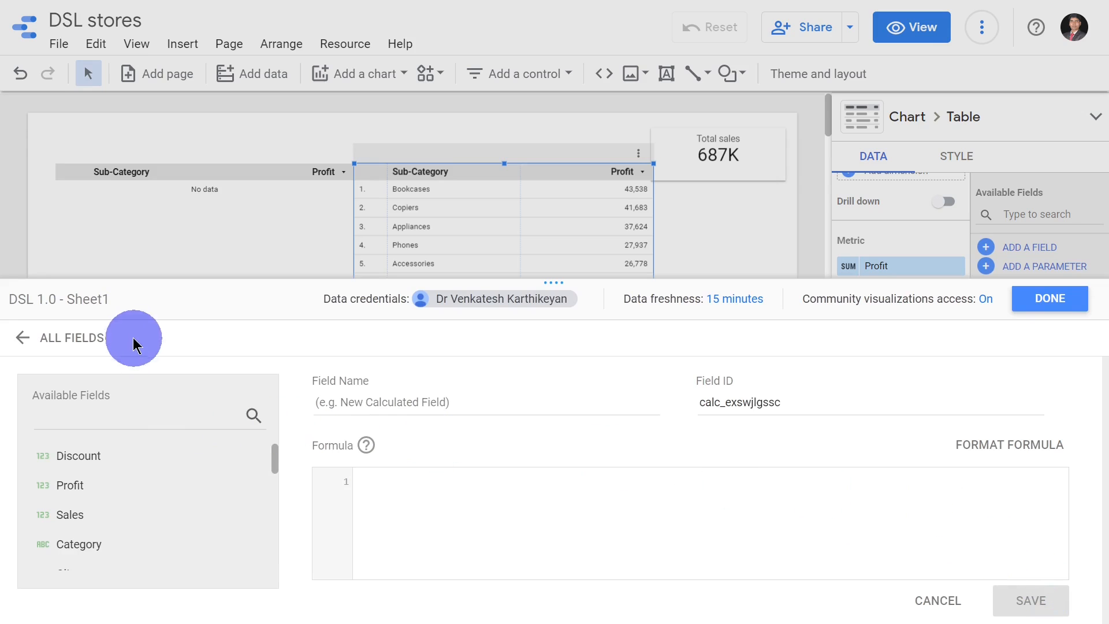
left_click_drag(556, 280, 577, 75)
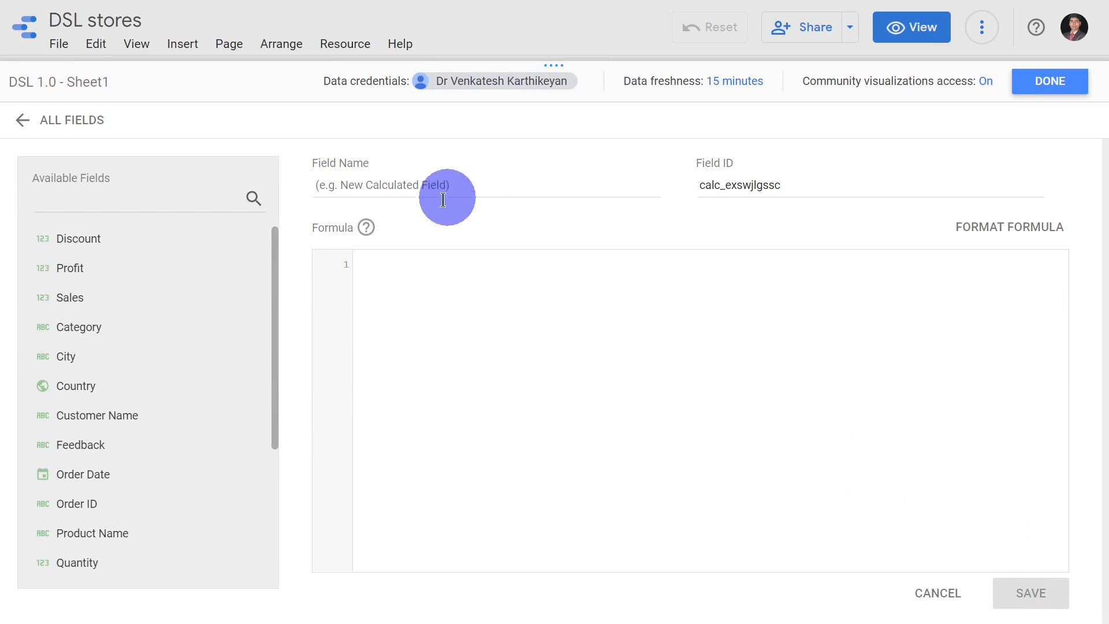
left_click(433, 183)
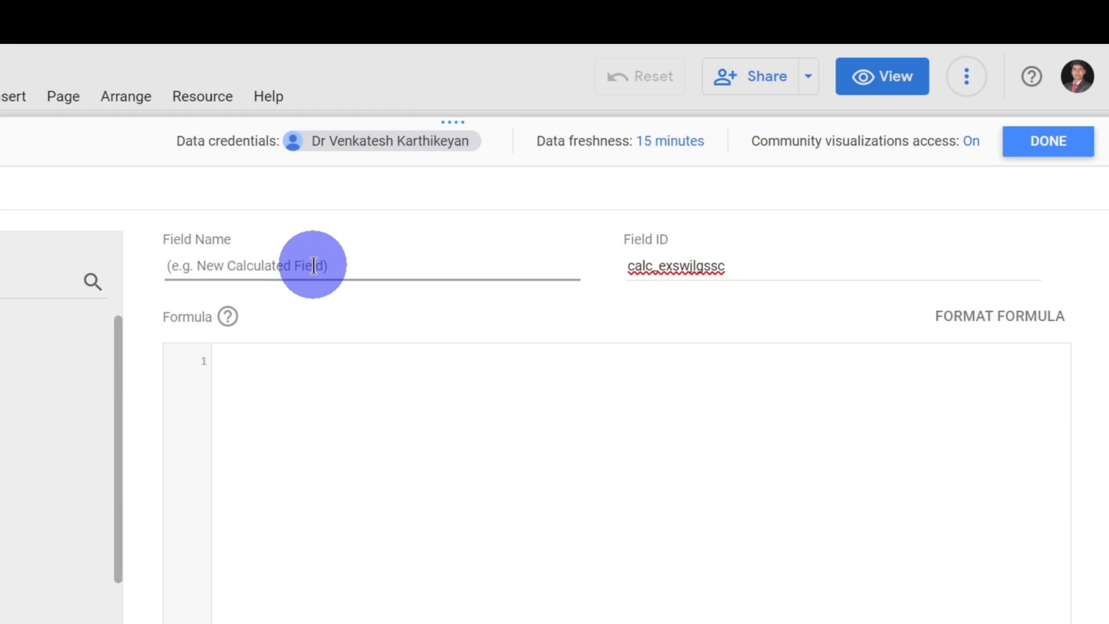
type("Tot")
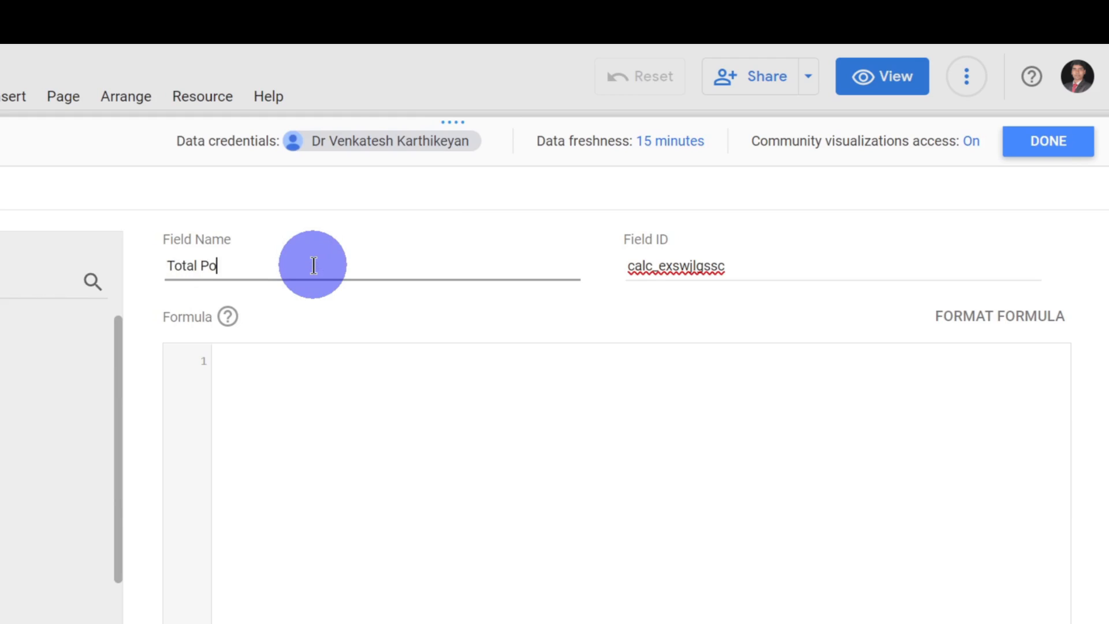
type("al Profit")
key("Tab")
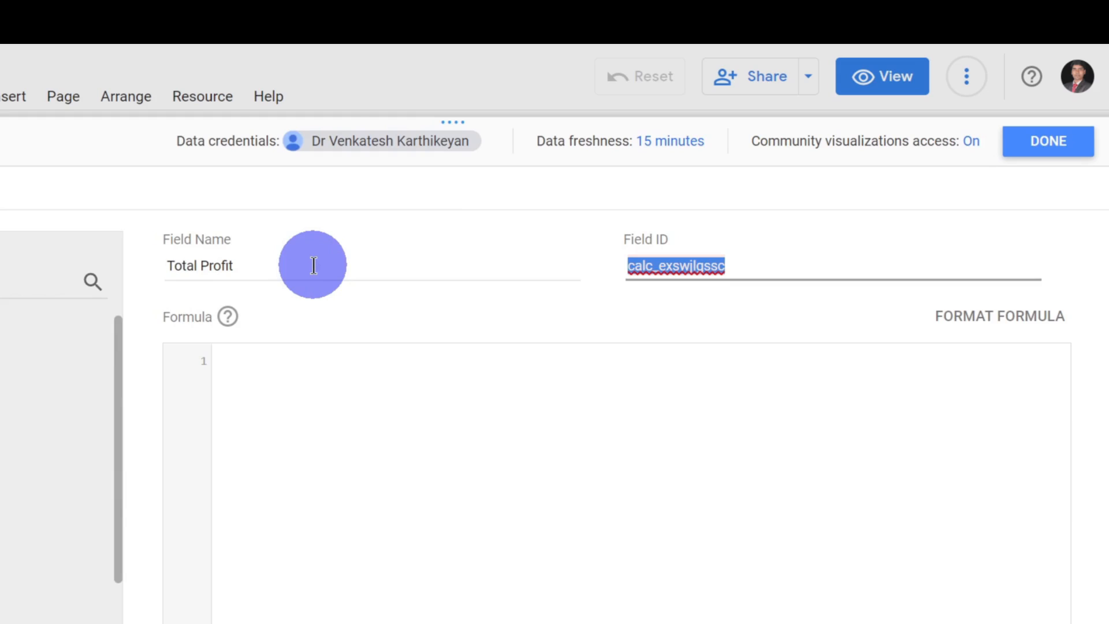
Enter the formula SUM(Profit) for the Total Profit field, save it, and finish editing the data source.
left_click(273, 351)
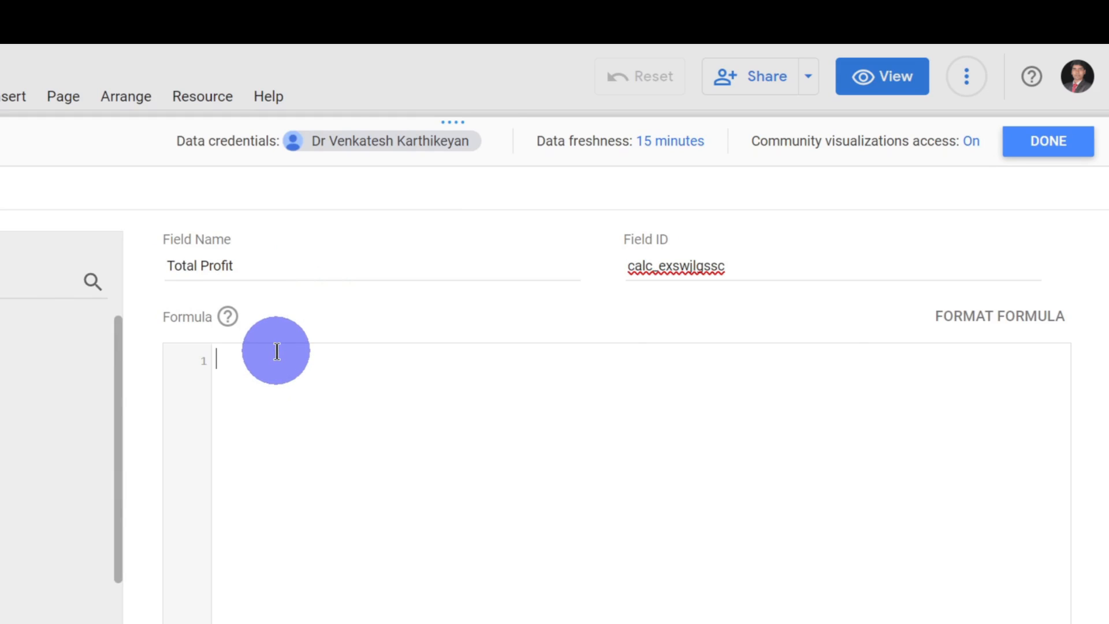
type("sum")
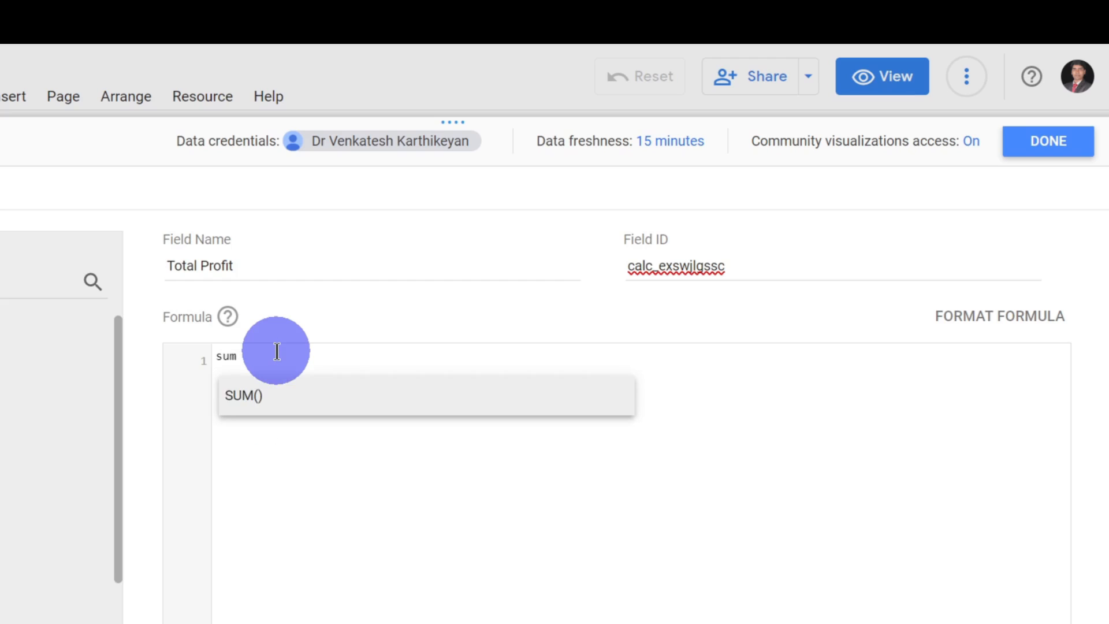
key("Return")
type("pro)")
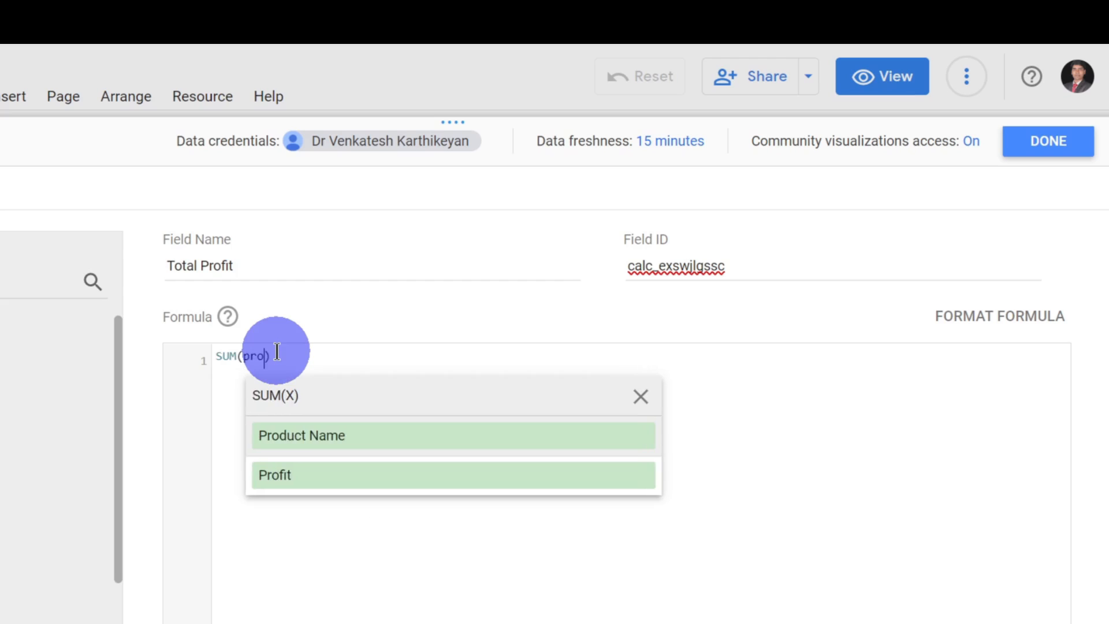
key("Return")
left_click(810, 552)
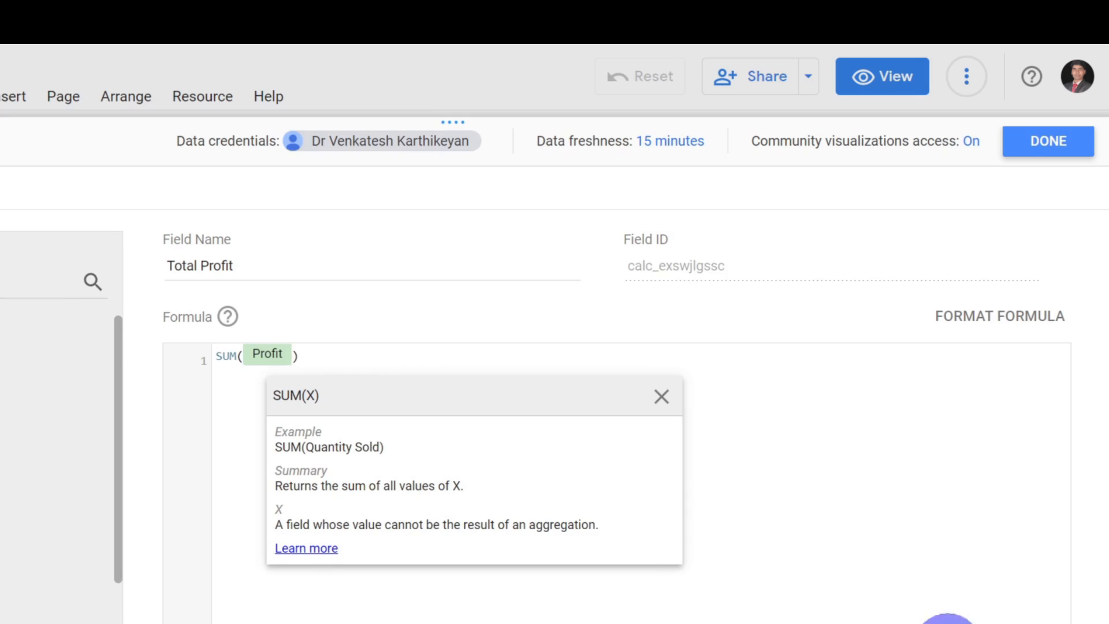
left_click(1062, 150)
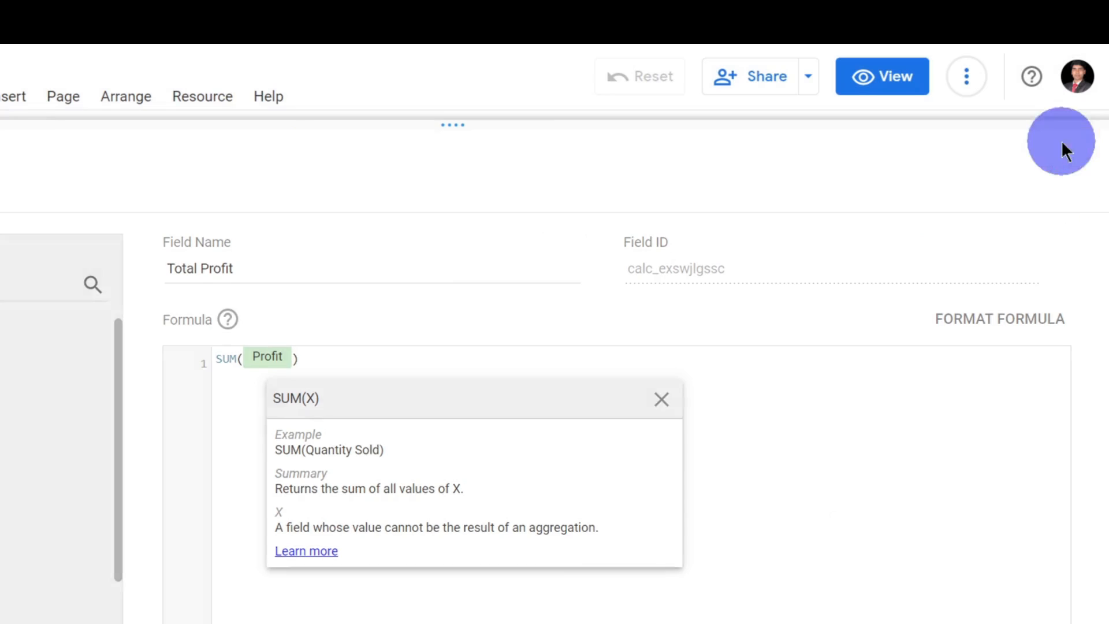
Replace the Profit metric with the calculated Total Profit field in the unfiltered Sub-Category table.
scroll(1059, 426, "down", 1)
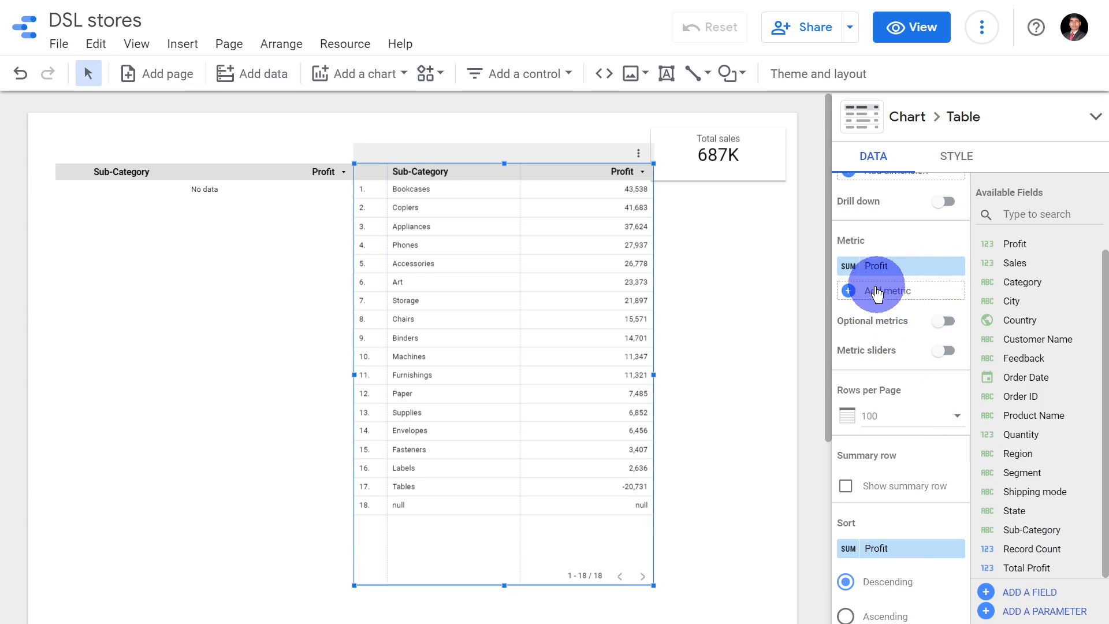
left_click(957, 267)
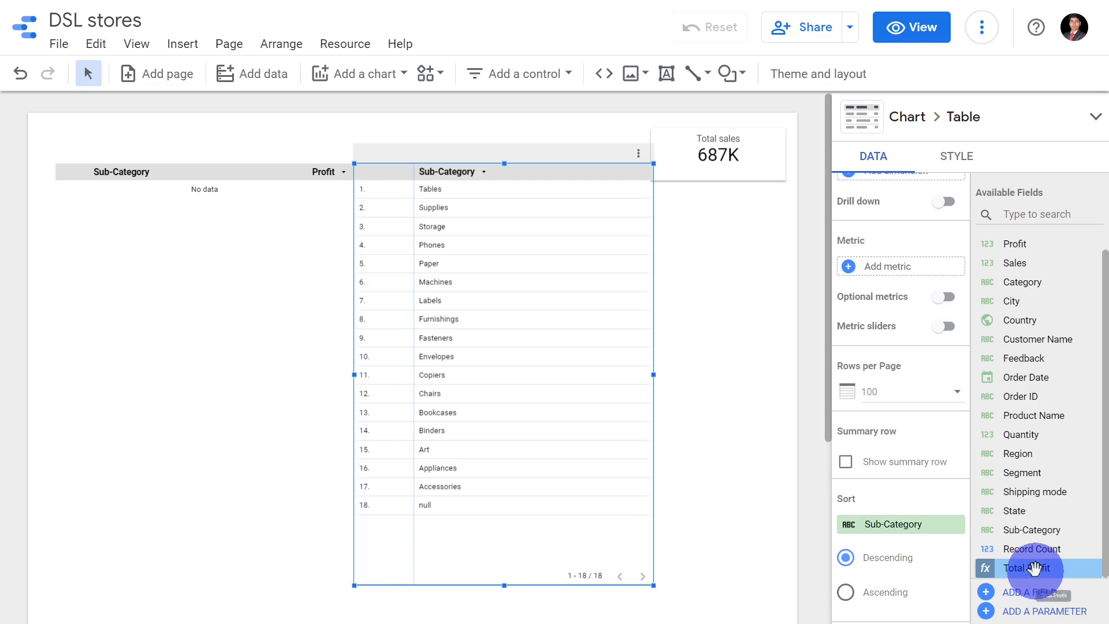
left_click_drag(1034, 568, 909, 271)
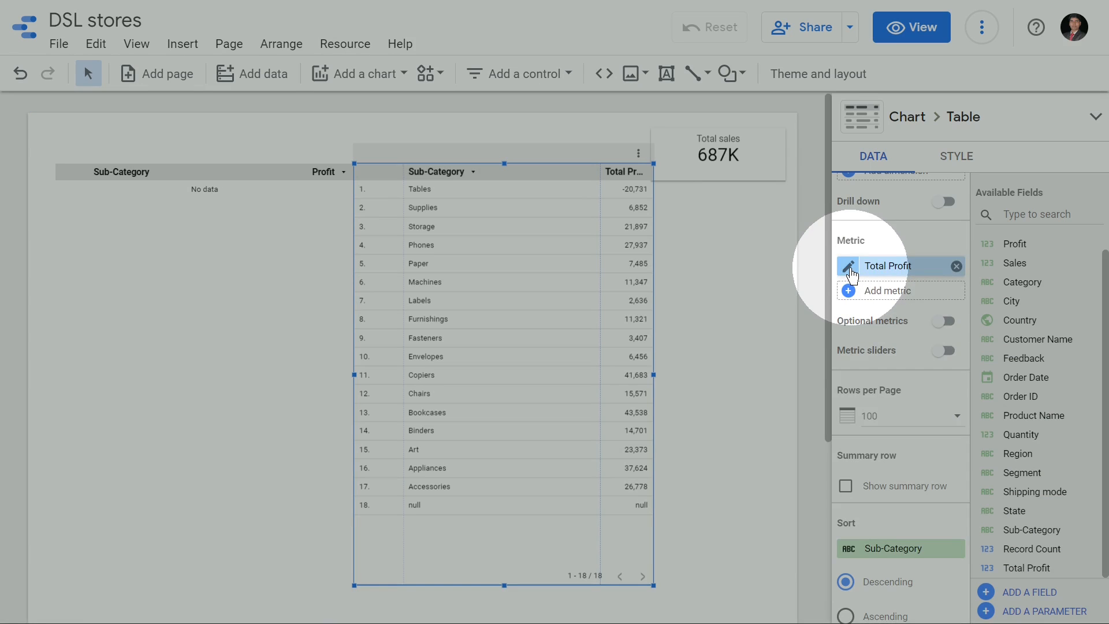
Examine the aggregation settings of the Total Profit metric in the same table.
left_click(851, 268)
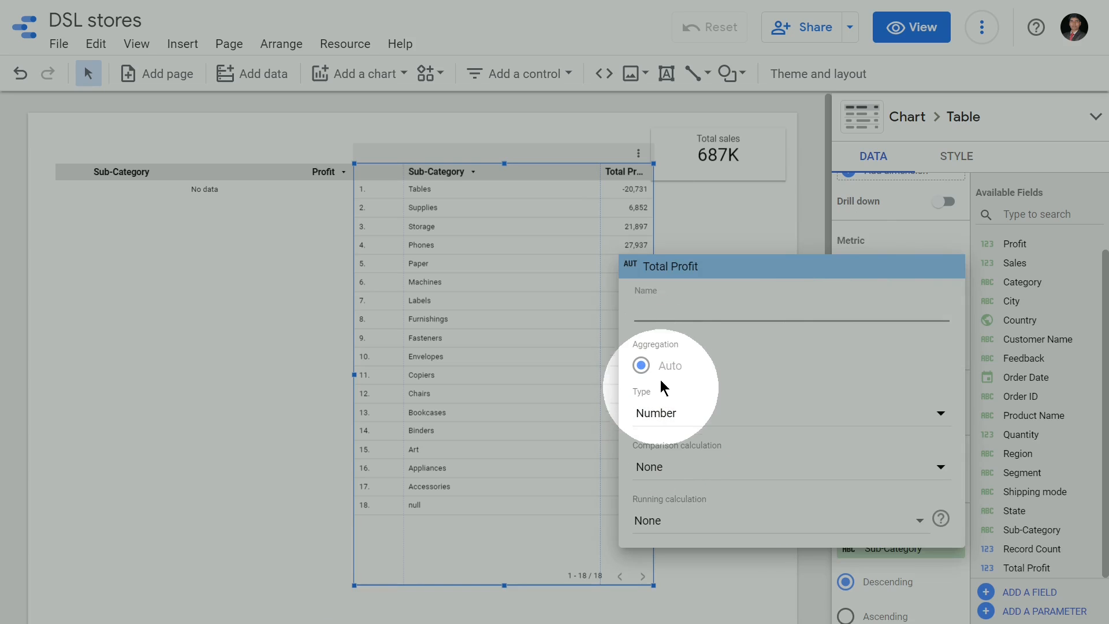
left_click(738, 295)
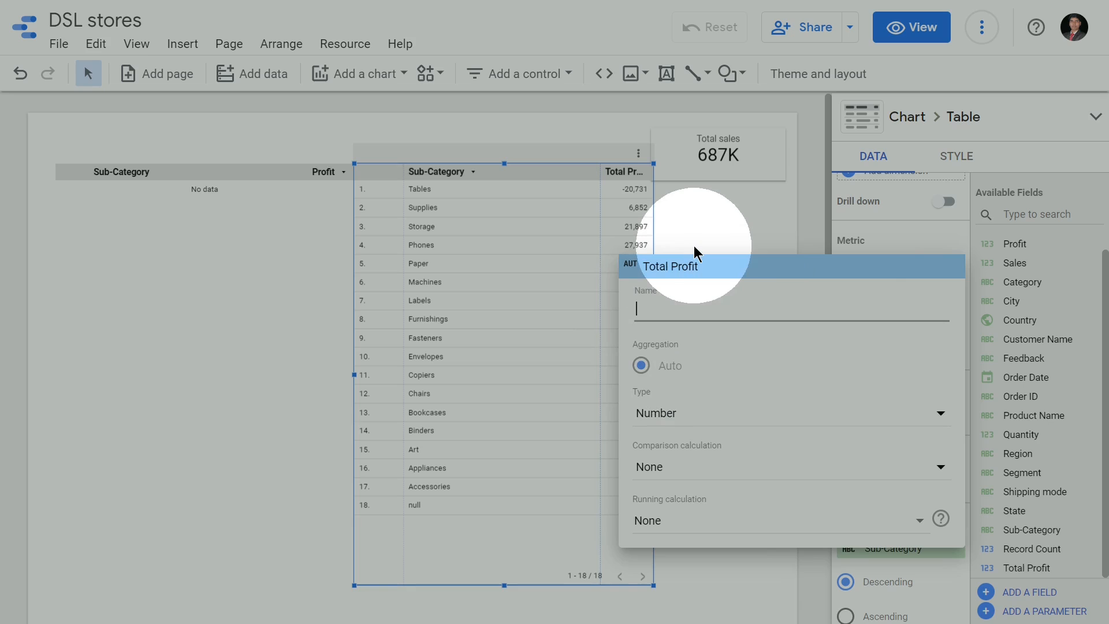
left_click(705, 227)
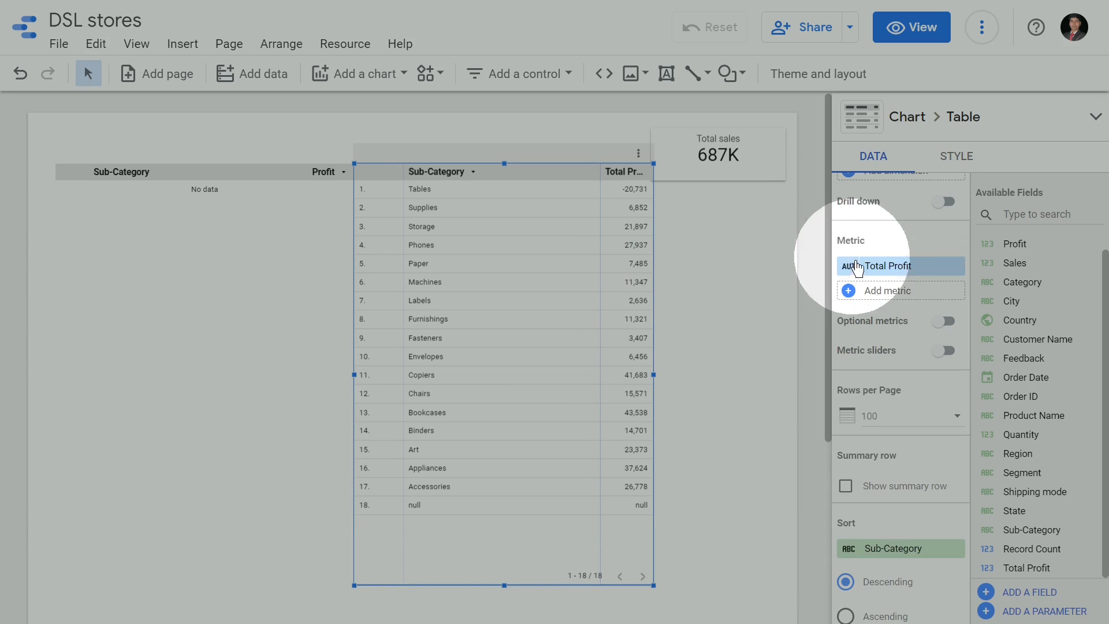
mouse_move(869, 276)
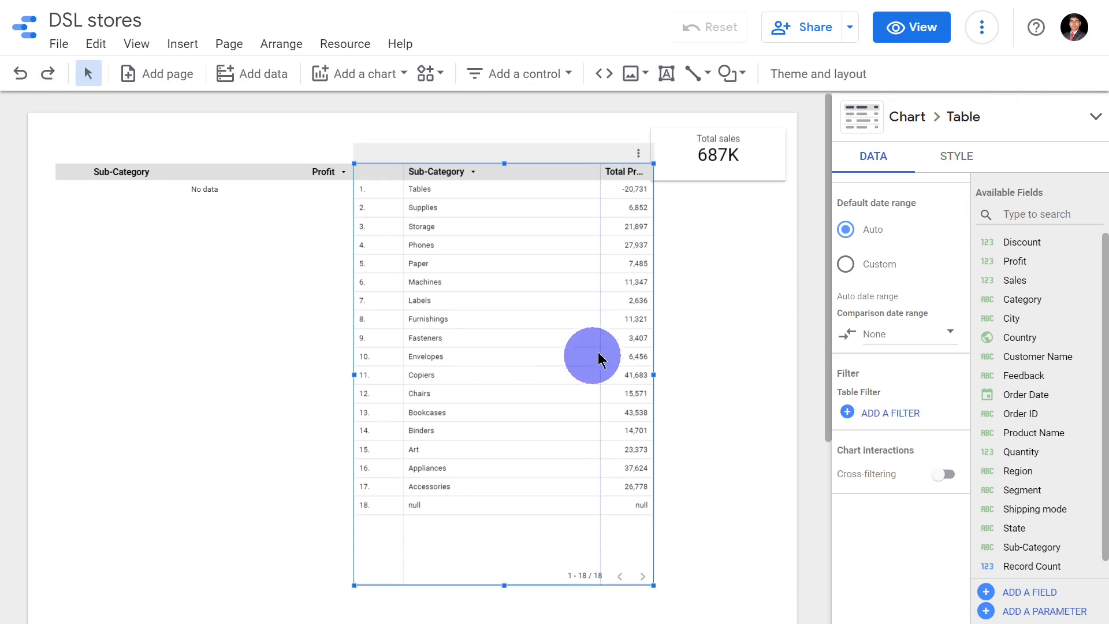
Apply the existing SubCat >30k filter to the table that shows Total Profit.
left_click(887, 415)
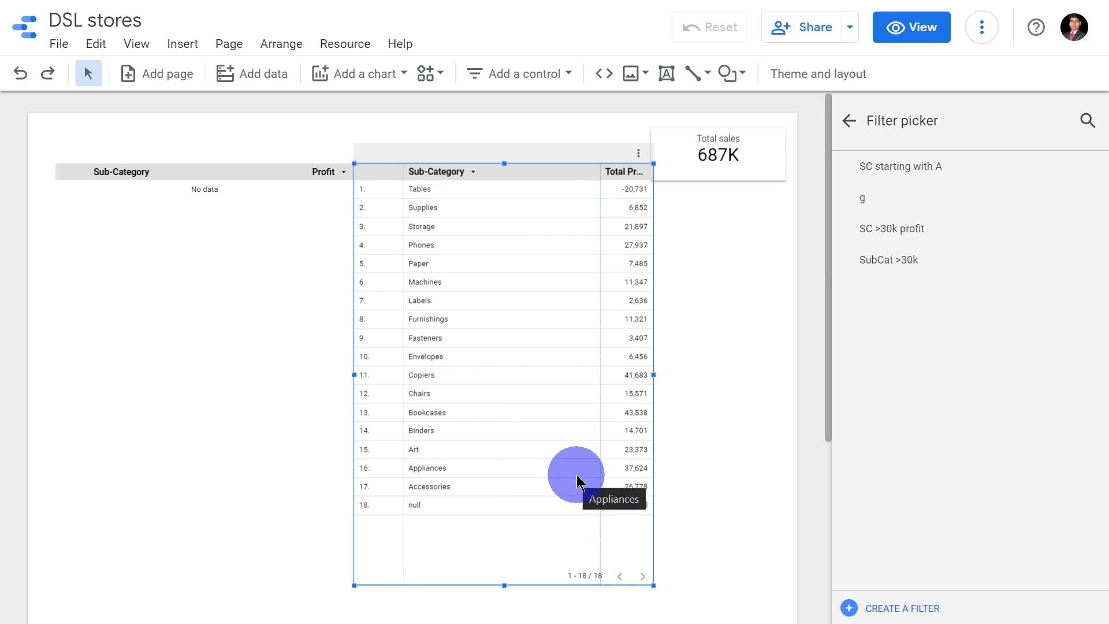
left_click(943, 275)
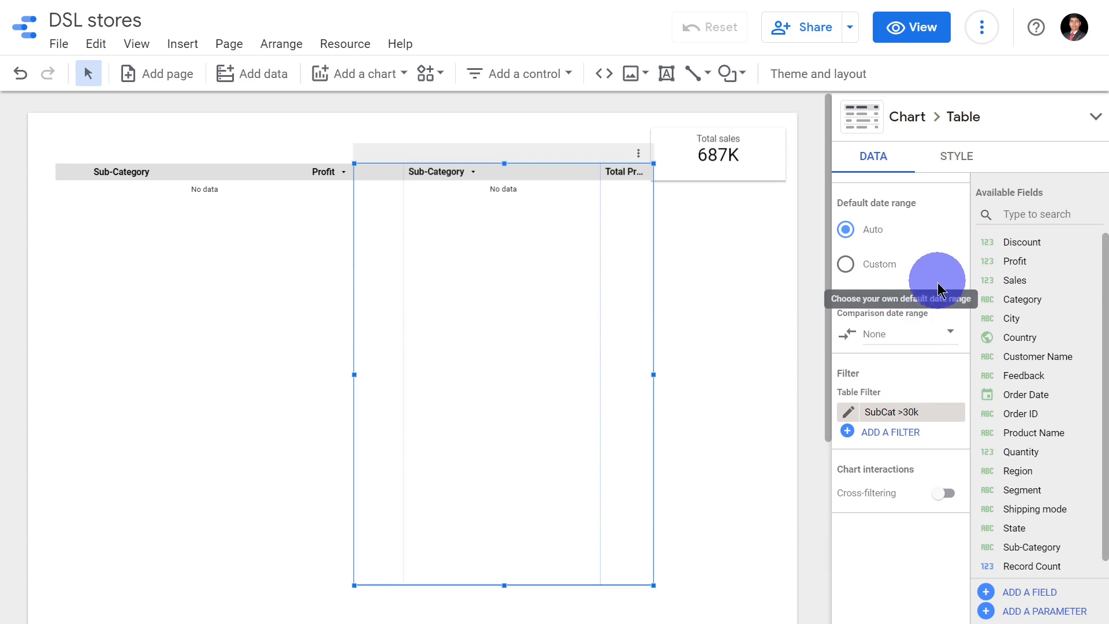
Change the SubCat >30k filter's condition field to Total Profit and save the filter.
left_click(856, 416)
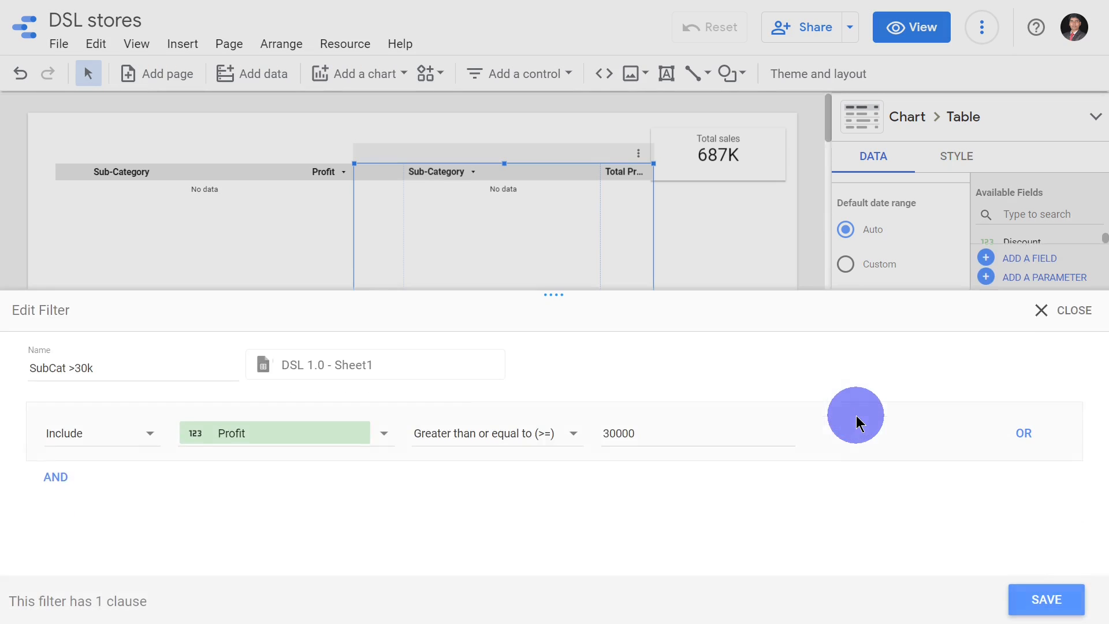
left_click(346, 432)
scroll(301, 462, "down", 3)
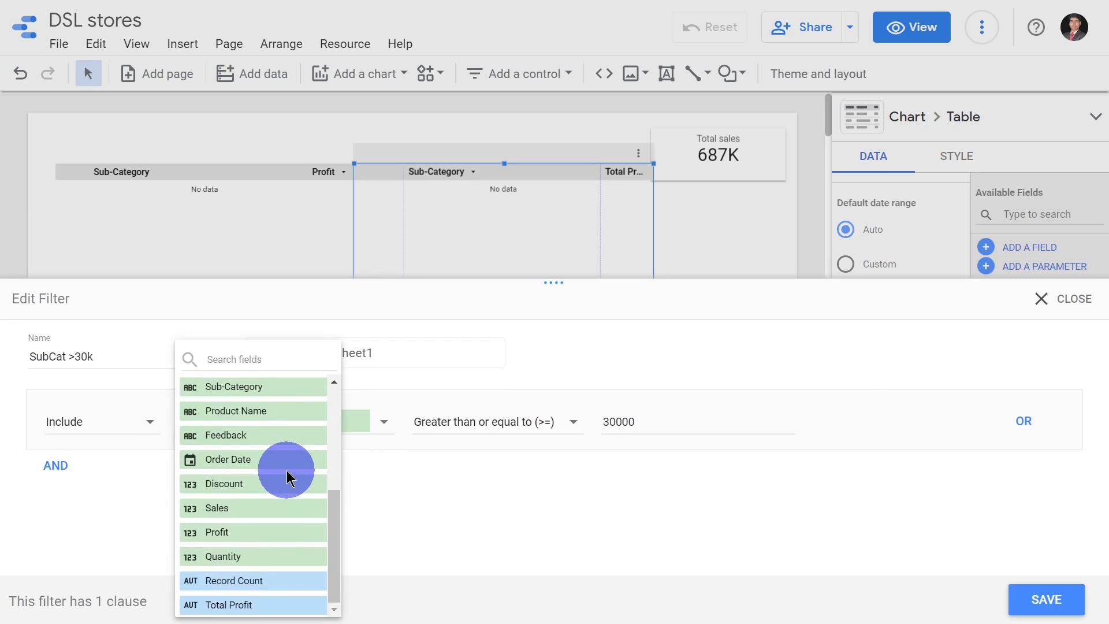
left_click(256, 605)
left_click(1065, 604)
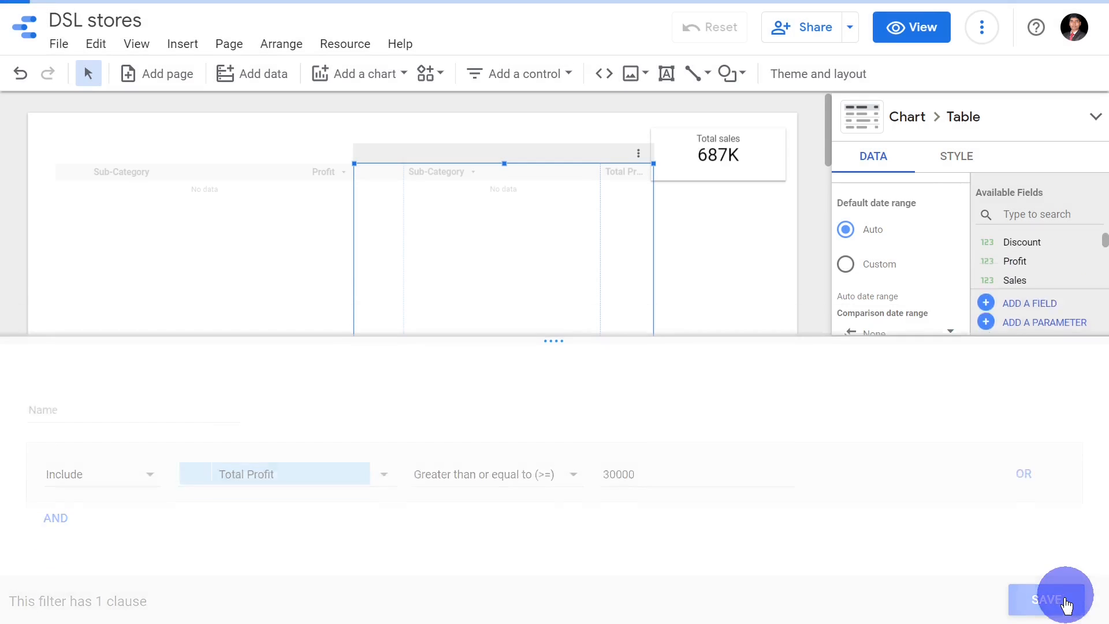